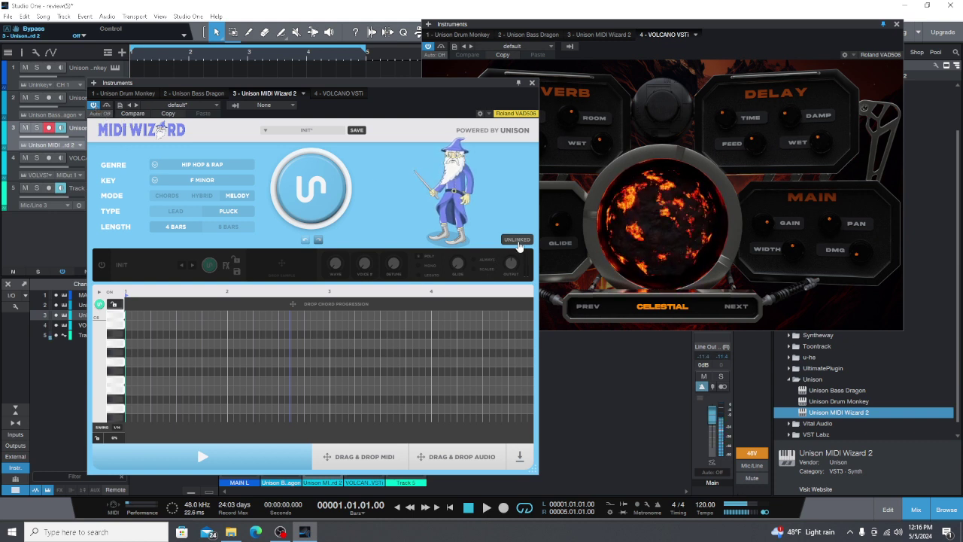
- Link Unison Bass Dragon and MIDI Wizard 2 through Group 1 so they share the same chord progression
{"action": "left_click", "coordinate": [186, 95]}
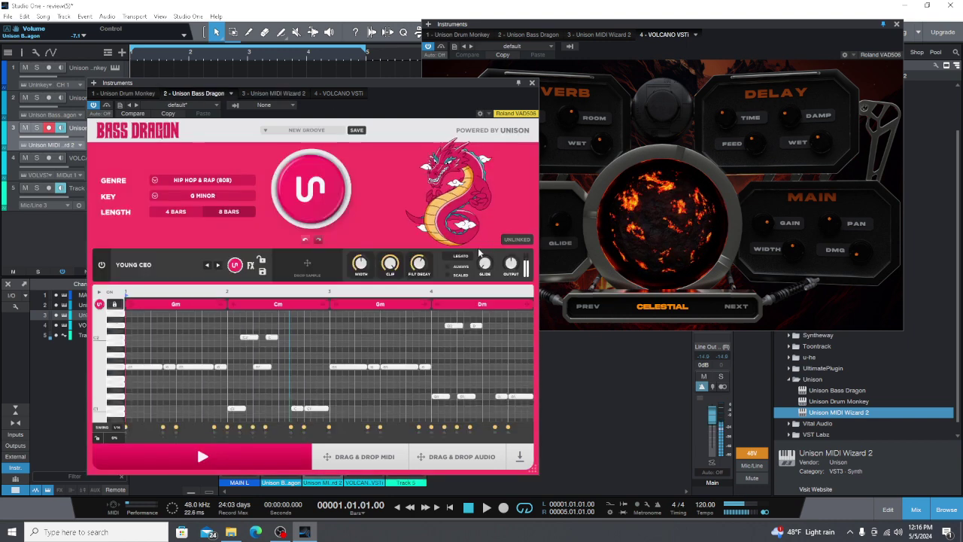
{"action": "left_click", "coordinate": [290, 93]}
{"action": "left_click", "coordinate": [518, 239]}
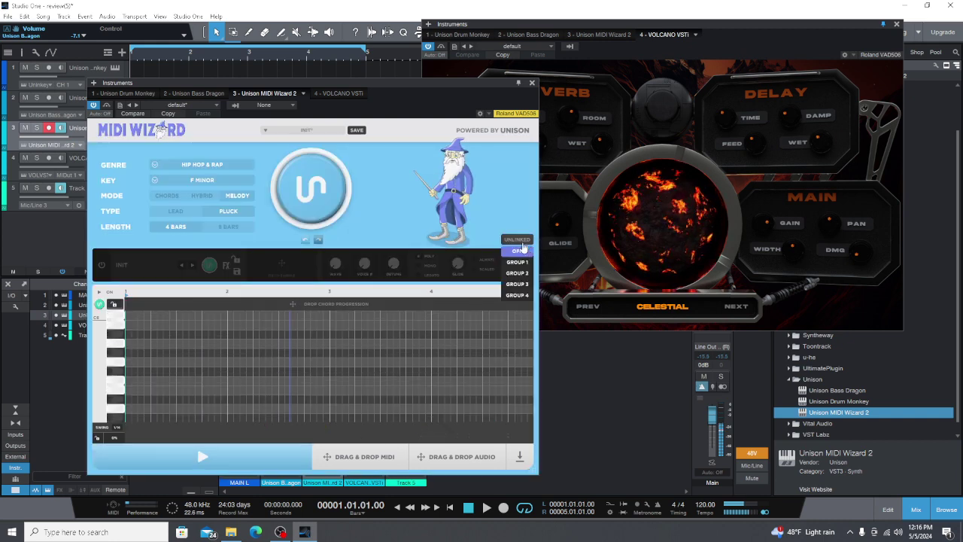
{"action": "left_click", "coordinate": [518, 258]}
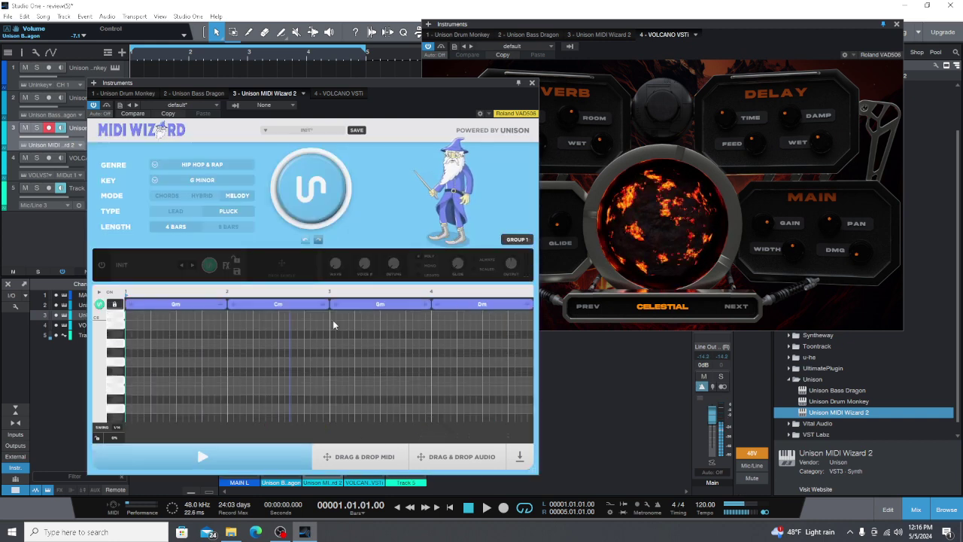
{"action": "left_click", "coordinate": [202, 95]}
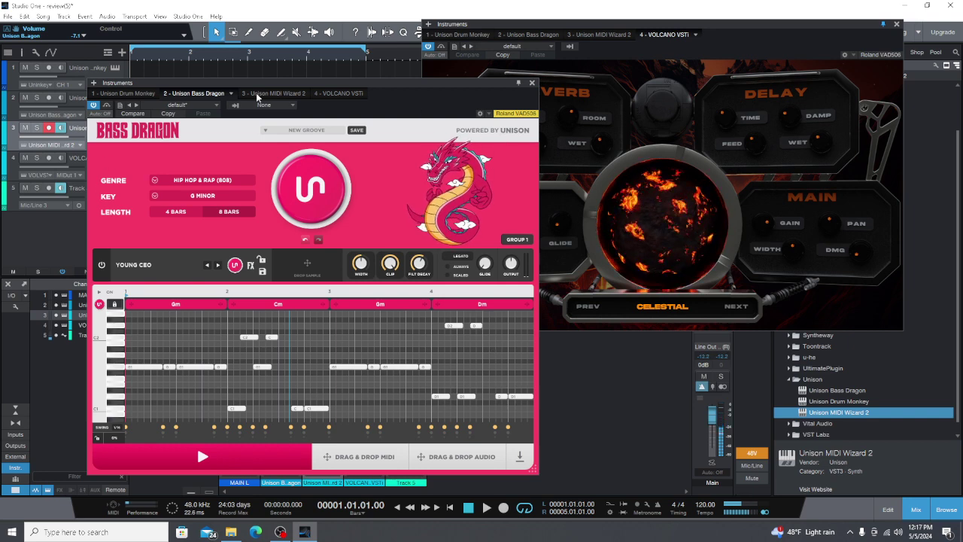
{"action": "left_click", "coordinate": [294, 95]}
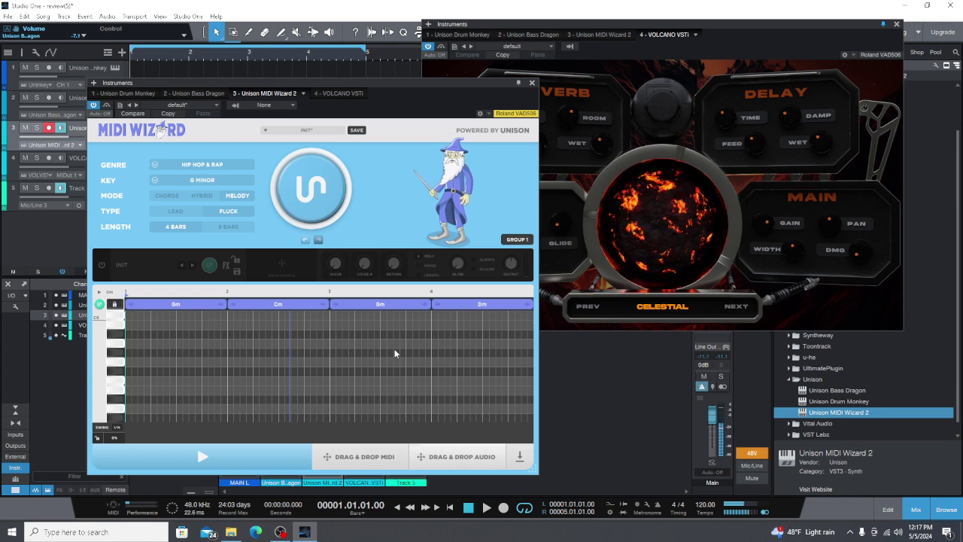
- Lower the mixer faders to -5.0 dB for the MIDI Wizard 2 channel and -21.4 dB for the VOLCANO channel
{"action": "left_click_drag", "start_coordinate": [301, 83], "coordinate": [699, 85]}
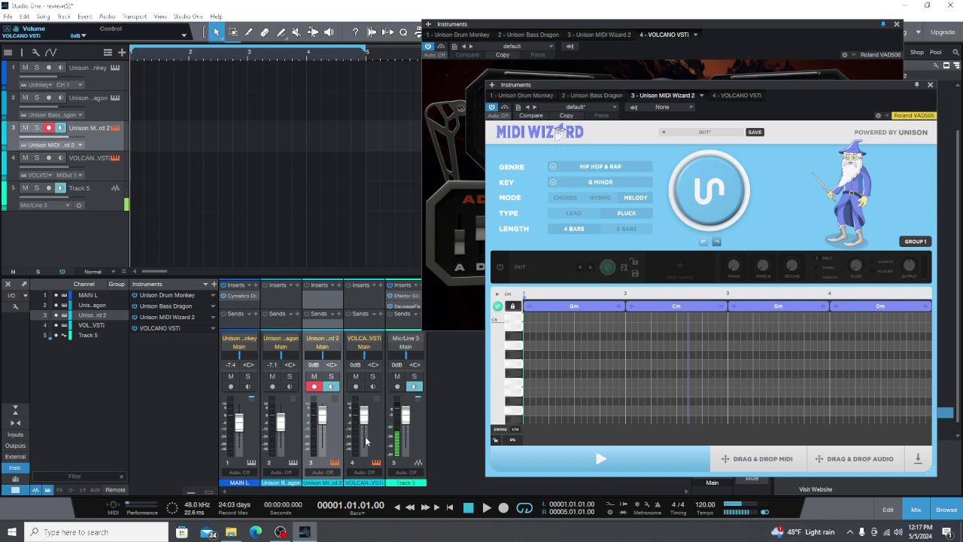
{"action": "scroll", "coordinate": [323, 437], "scroll_direction": "down", "scroll_amount": 1}
{"action": "scroll", "coordinate": [323, 437], "scroll_direction": "down", "scroll_amount": 1}
{"action": "left_click_drag", "start_coordinate": [368, 419], "coordinate": [367, 434]}
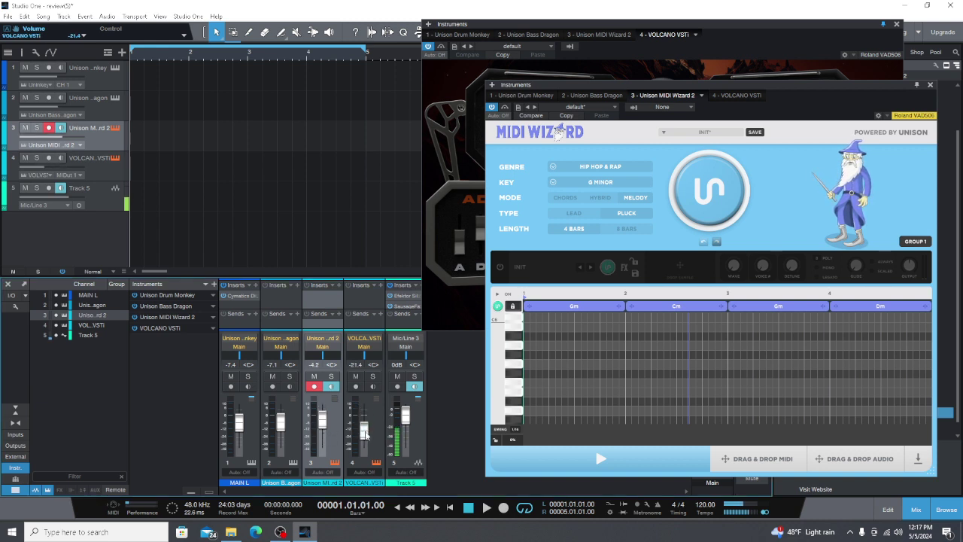
{"action": "left_click_drag", "start_coordinate": [549, 94], "coordinate": [440, 99]}
{"action": "scroll", "coordinate": [323, 420], "scroll_direction": "down", "scroll_amount": 1}
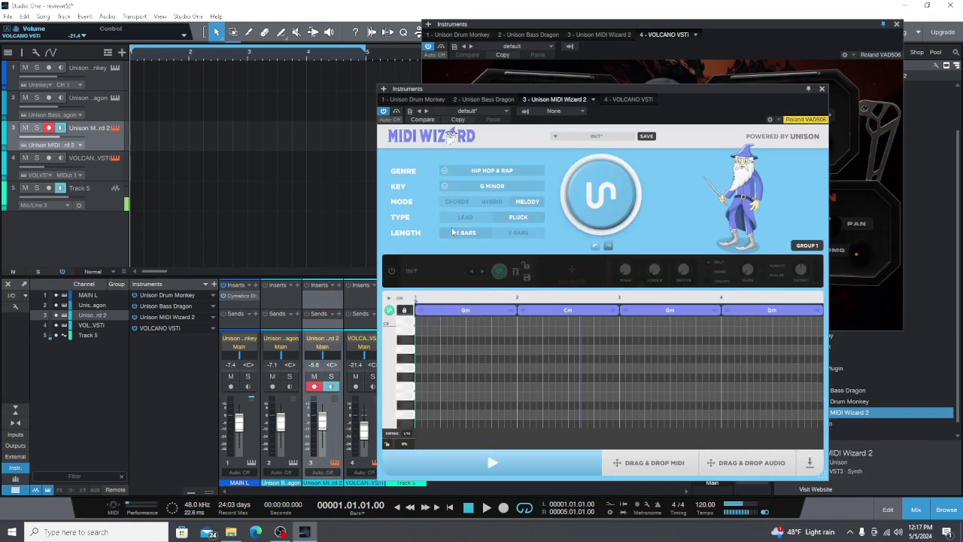
{"action": "left_click_drag", "start_coordinate": [324, 429], "coordinate": [322, 423]}
- Generate a 4-bar G minor pluck melody in MIDI Wizard 2 and start song playback
{"action": "left_click", "coordinate": [248, 449]}
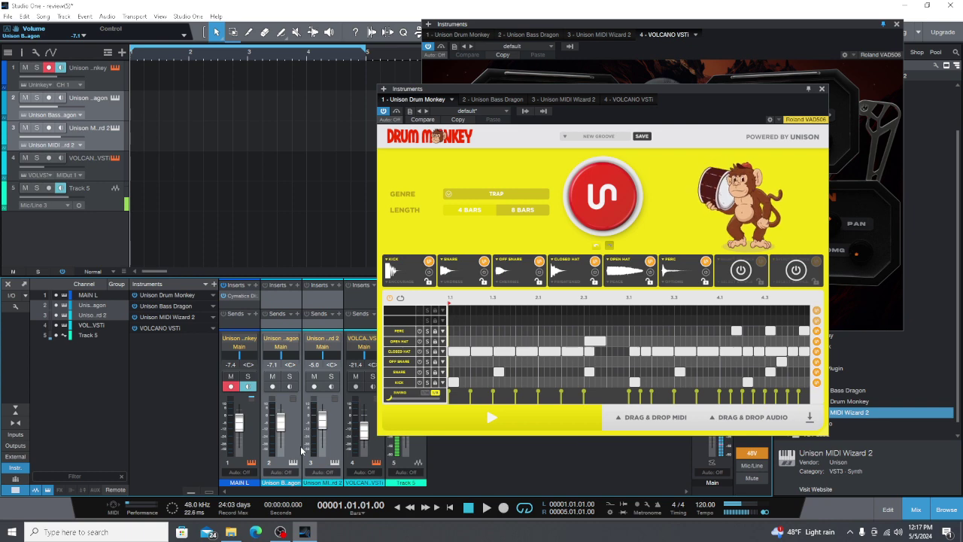
{"action": "left_click", "coordinate": [328, 449]}
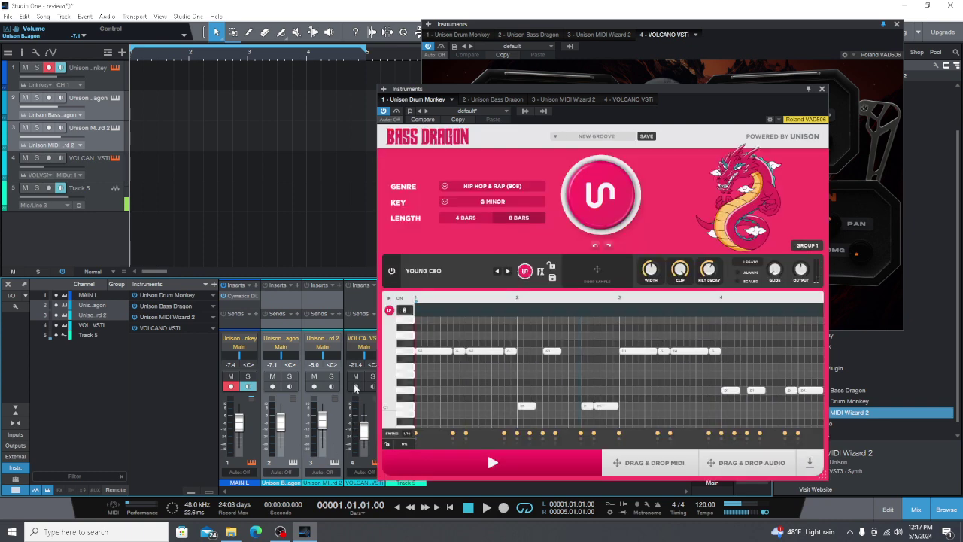
{"action": "left_click", "coordinate": [362, 445]}
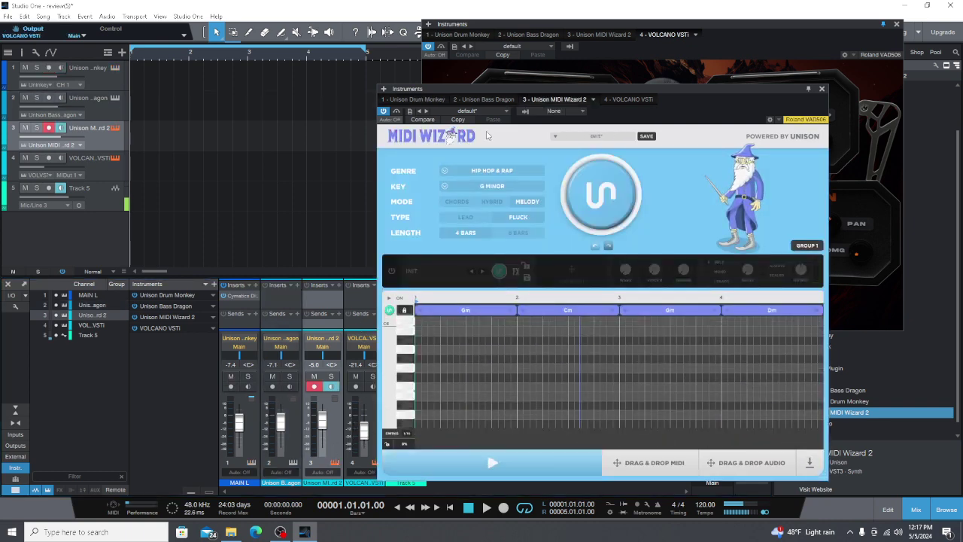
{"action": "left_click_drag", "start_coordinate": [487, 89], "coordinate": [232, 62]}
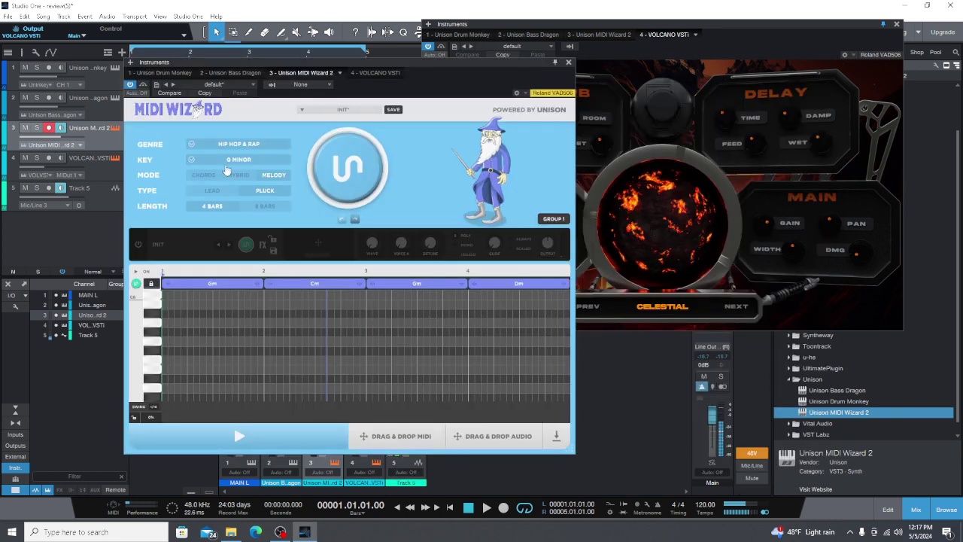
{"action": "left_click", "coordinate": [347, 165]}
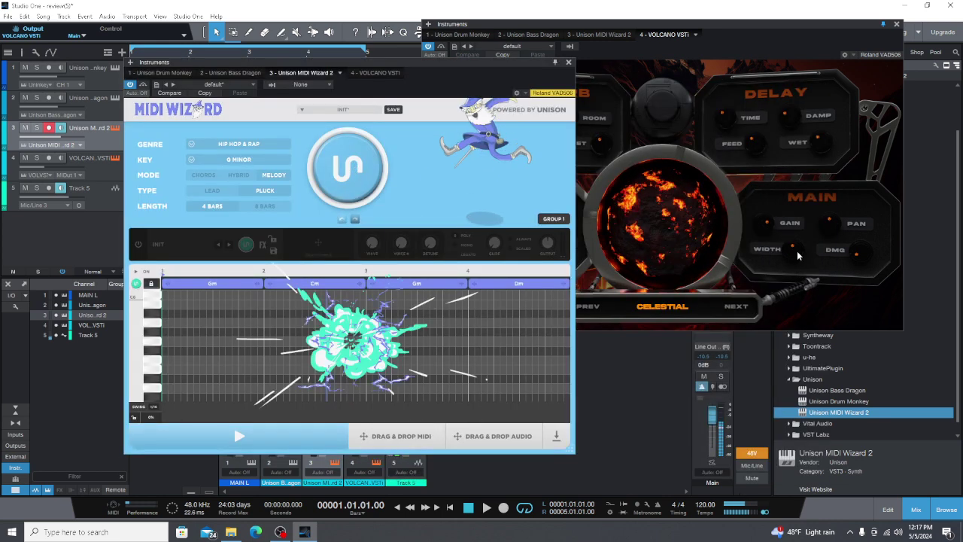
{"action": "key", "text": "space"}
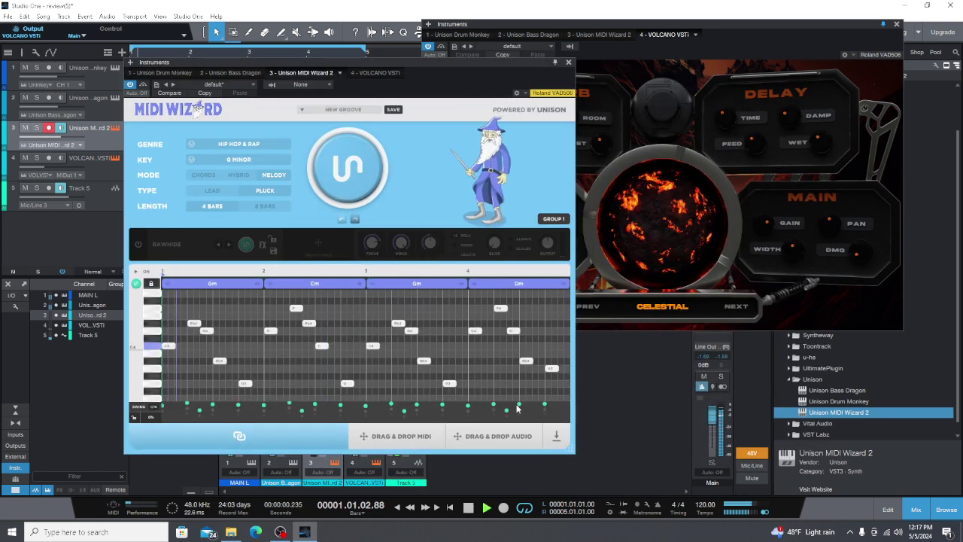
- Balance the levels during playback: lower the Bass Dragon channel to -11.7 dB and raise the VOLCANO channel to about -2 dB
{"action": "left_click_drag", "start_coordinate": [446, 63], "coordinate": [744, 95]}
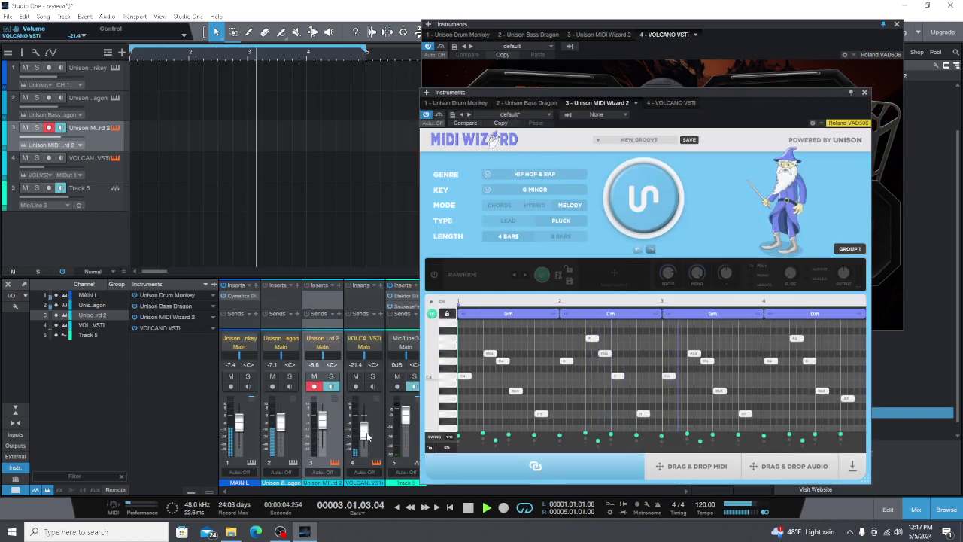
{"action": "scroll", "coordinate": [368, 437], "scroll_direction": "up", "scroll_amount": 6}
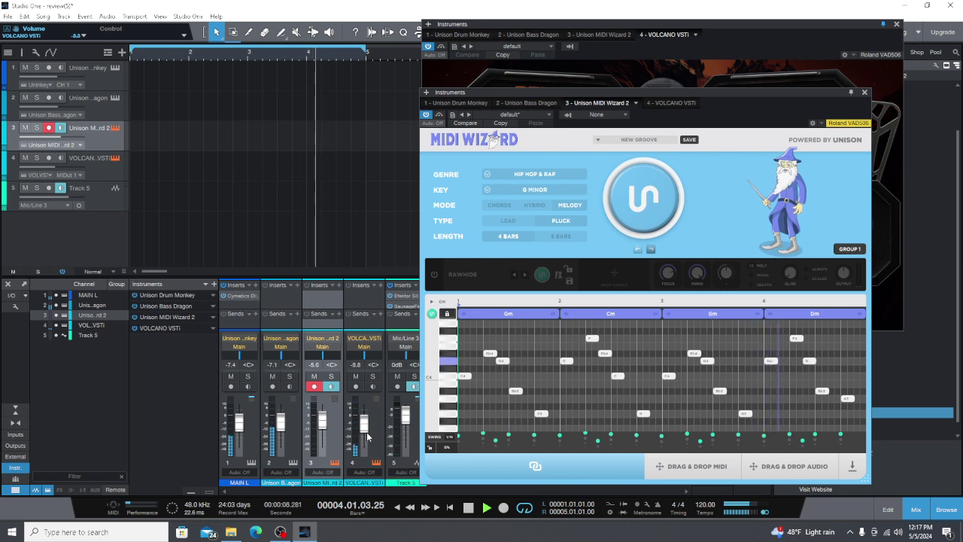
{"action": "scroll", "coordinate": [367, 437], "scroll_direction": "up", "scroll_amount": 1}
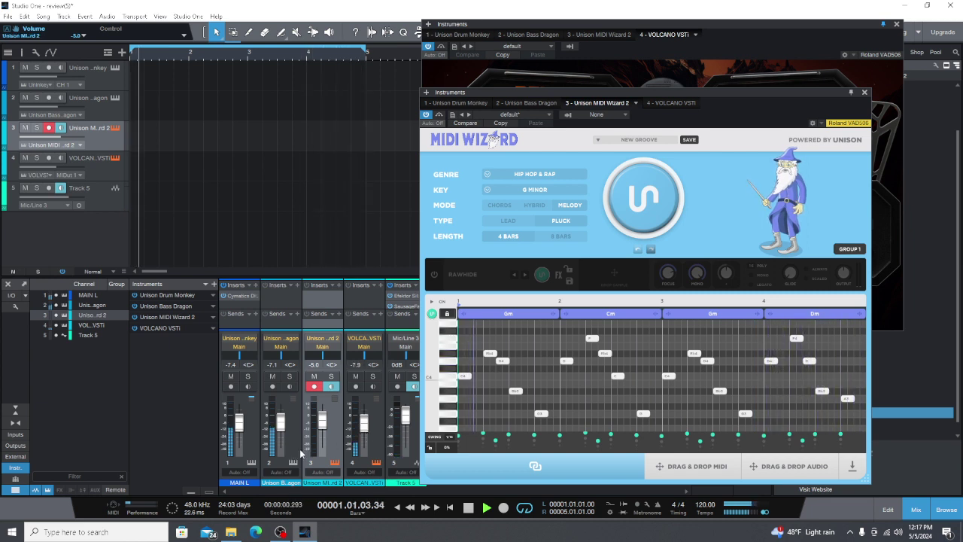
{"action": "scroll", "coordinate": [281, 453], "scroll_direction": "down", "scroll_amount": 2}
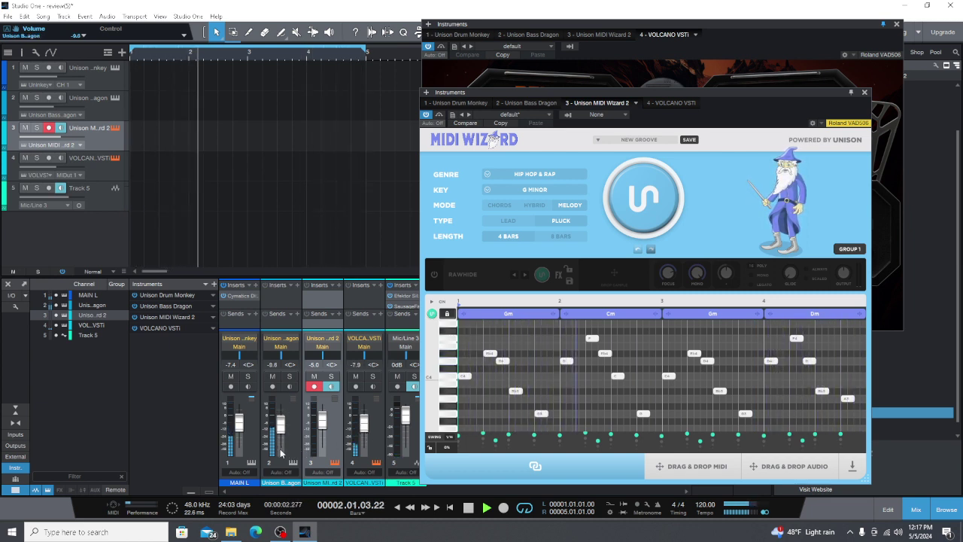
{"action": "scroll", "coordinate": [281, 453], "scroll_direction": "down", "scroll_amount": 4}
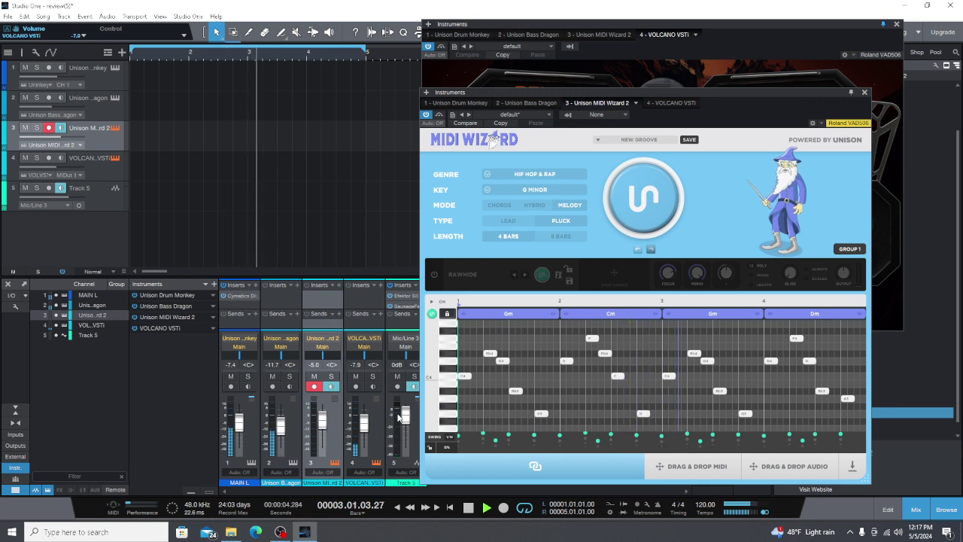
{"action": "scroll", "coordinate": [366, 424], "scroll_direction": "up", "scroll_amount": 4}
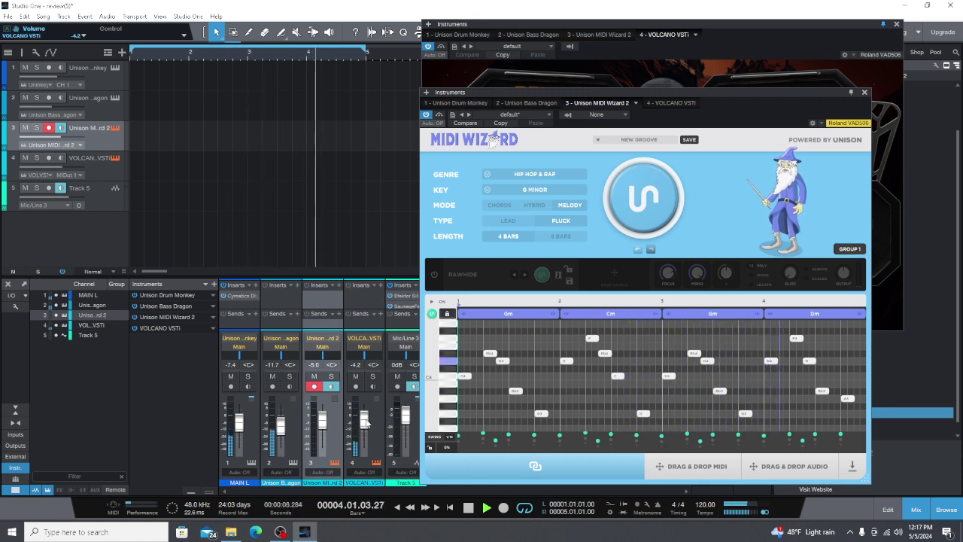
{"action": "scroll", "coordinate": [366, 424], "scroll_direction": "up", "scroll_amount": 2}
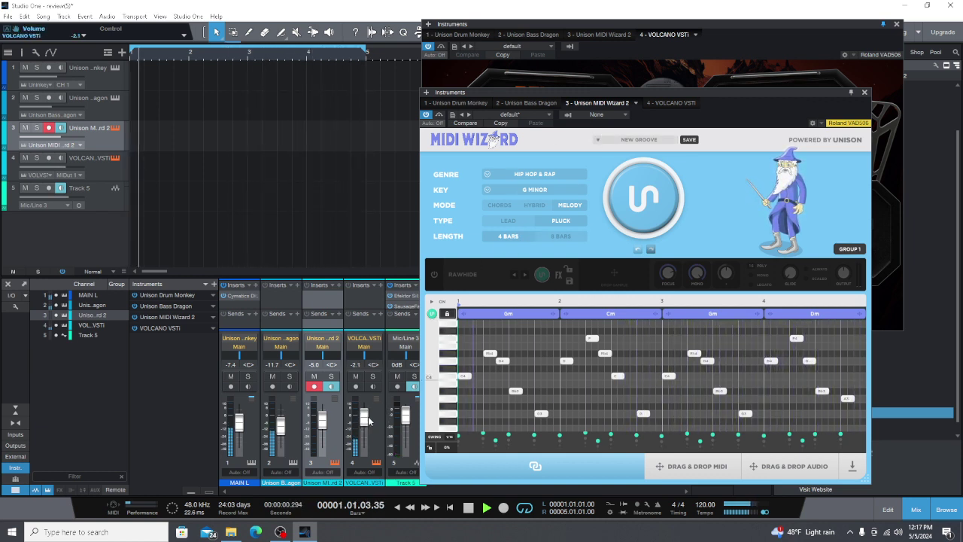
{"action": "scroll", "coordinate": [367, 422], "scroll_direction": "down", "scroll_amount": 1}
- Audition the VOLCANO Bells presets Chance, Inferno and Inozyc against the playing melody
{"action": "left_click_drag", "start_coordinate": [785, 92], "coordinate": [449, 47]}
{"action": "left_click", "coordinate": [611, 311]}
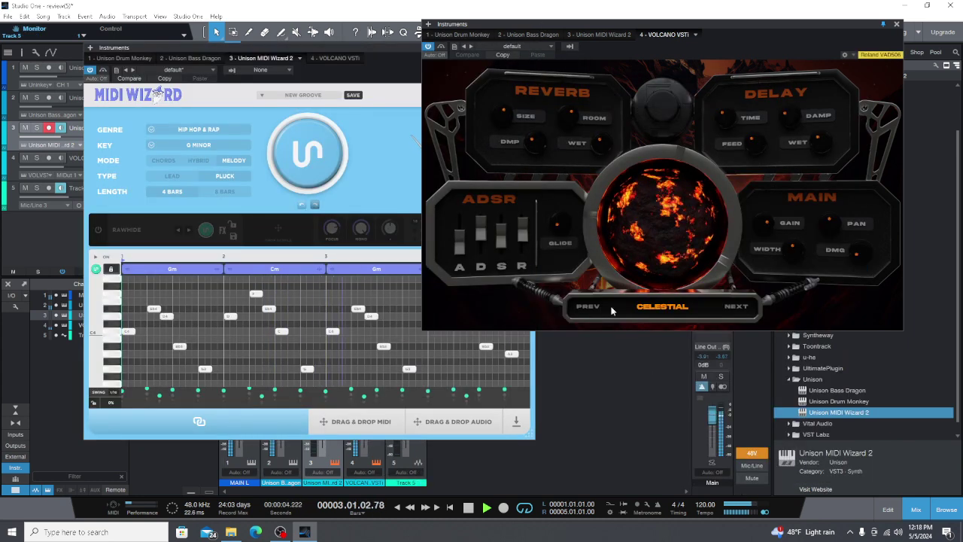
{"action": "left_click", "coordinate": [661, 307]}
{"action": "left_click", "coordinate": [662, 120]}
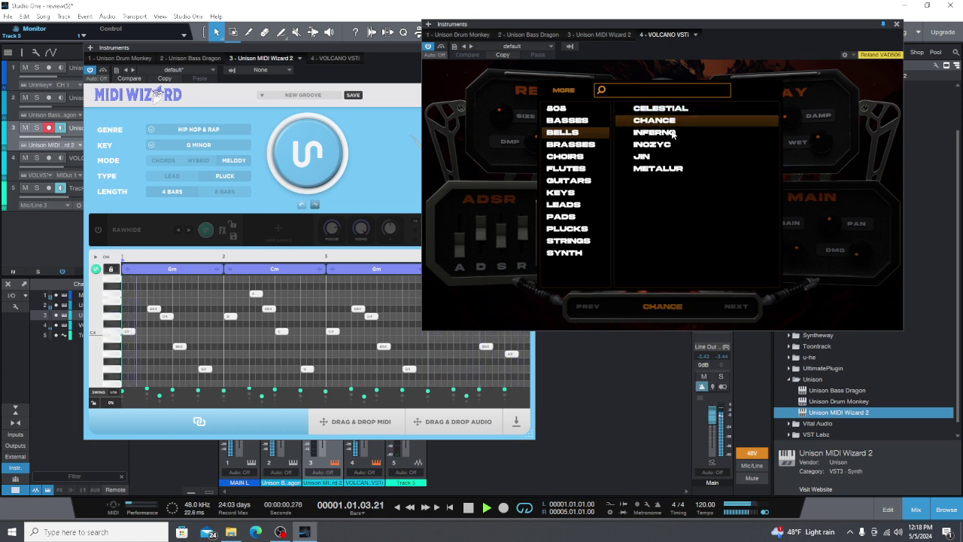
{"action": "left_click", "coordinate": [674, 134]}
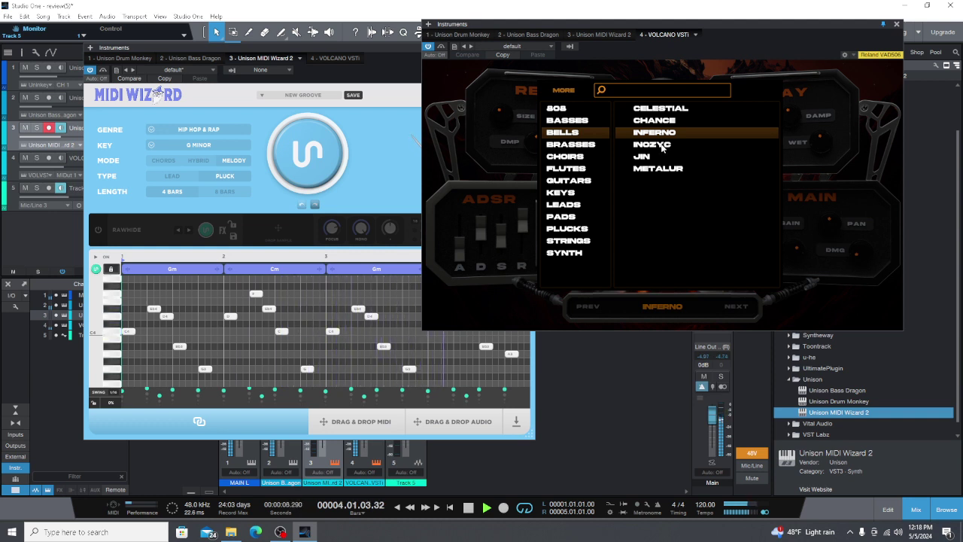
{"action": "left_click", "coordinate": [661, 147]}
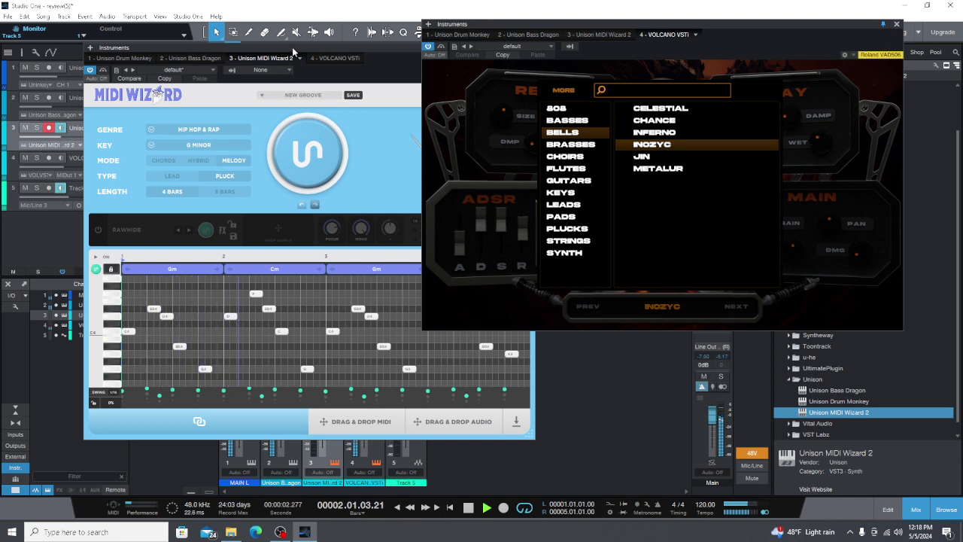
- Arrange the MIDI Wizard and VOLCANO windows side by side, audition the Jin and Metalur bells, return to Jin and stop playback
{"action": "left_click_drag", "start_coordinate": [292, 48], "coordinate": [211, 15]}
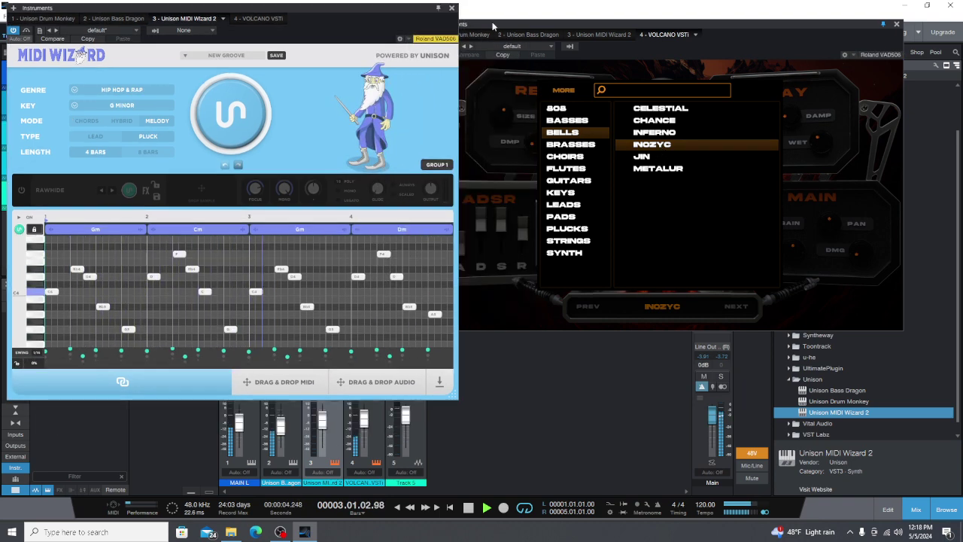
{"action": "left_click_drag", "start_coordinate": [572, 23], "coordinate": [616, 9]}
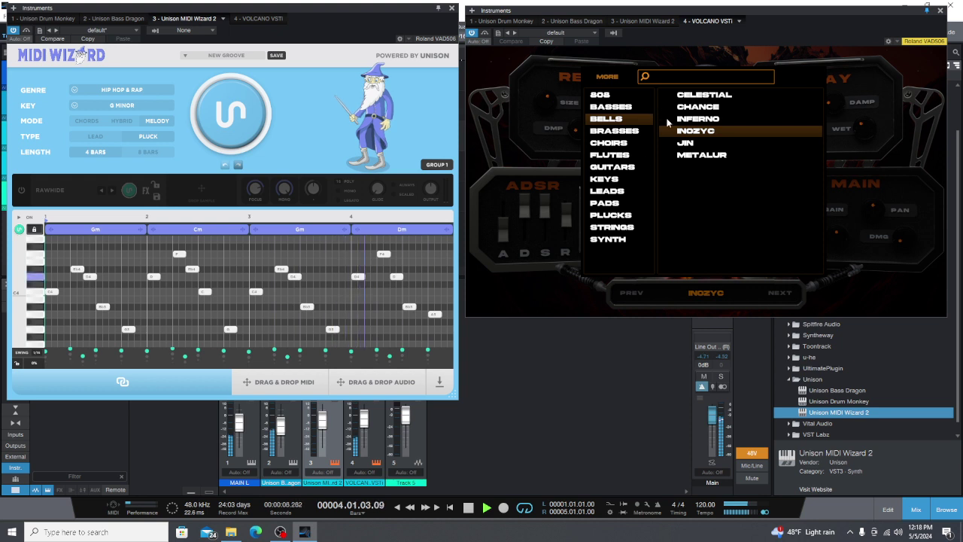
{"action": "left_click", "coordinate": [686, 143]}
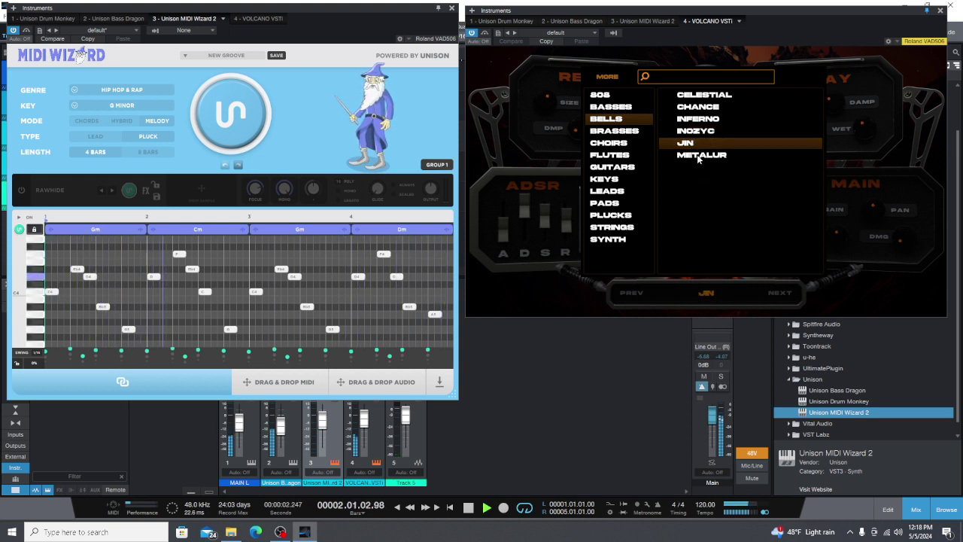
{"action": "left_click", "coordinate": [699, 156]}
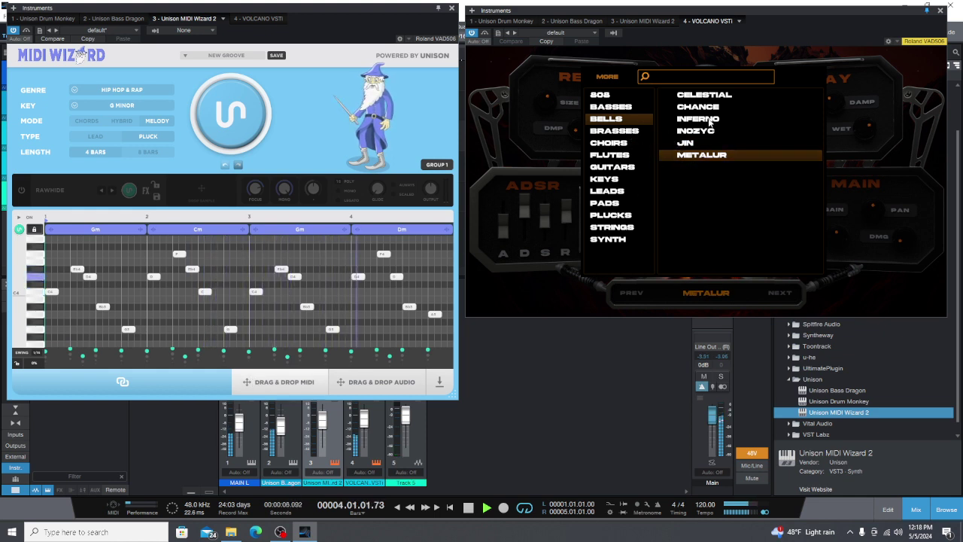
{"action": "left_click", "coordinate": [632, 292]}
{"action": "key", "text": "space"}
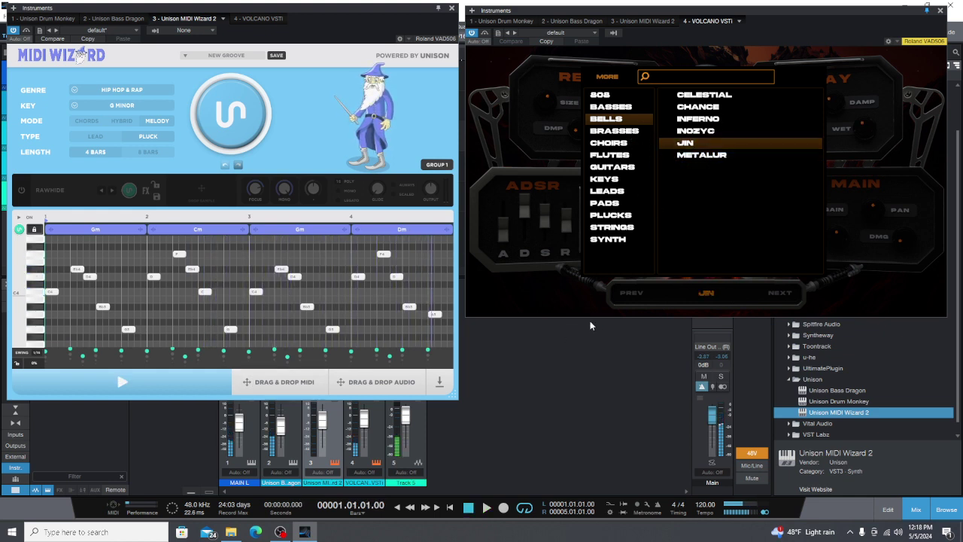
- Audition the VOLCANO Brasses presets Apogeum, Brassus and Genesa against the playing pluck melody
{"action": "left_click", "coordinate": [629, 131]}
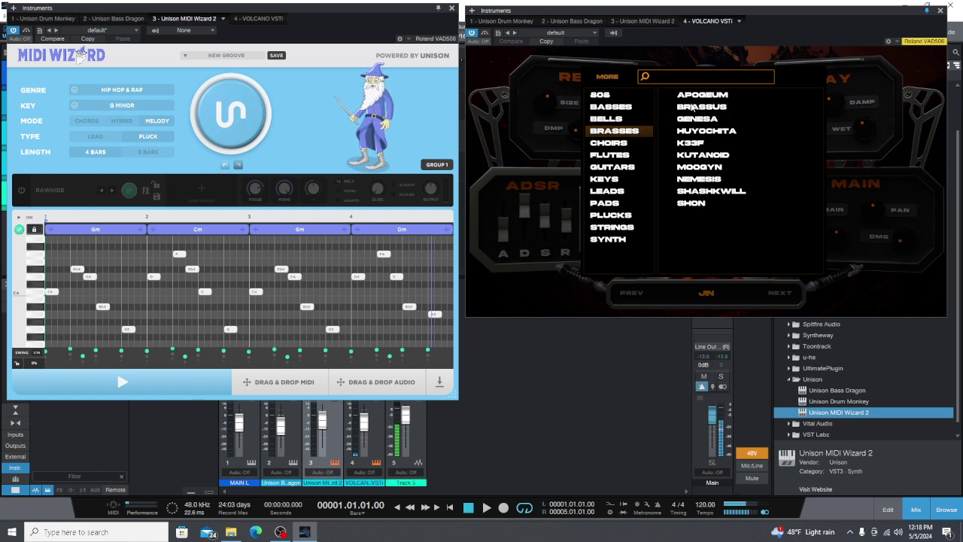
{"action": "left_click", "coordinate": [693, 95]}
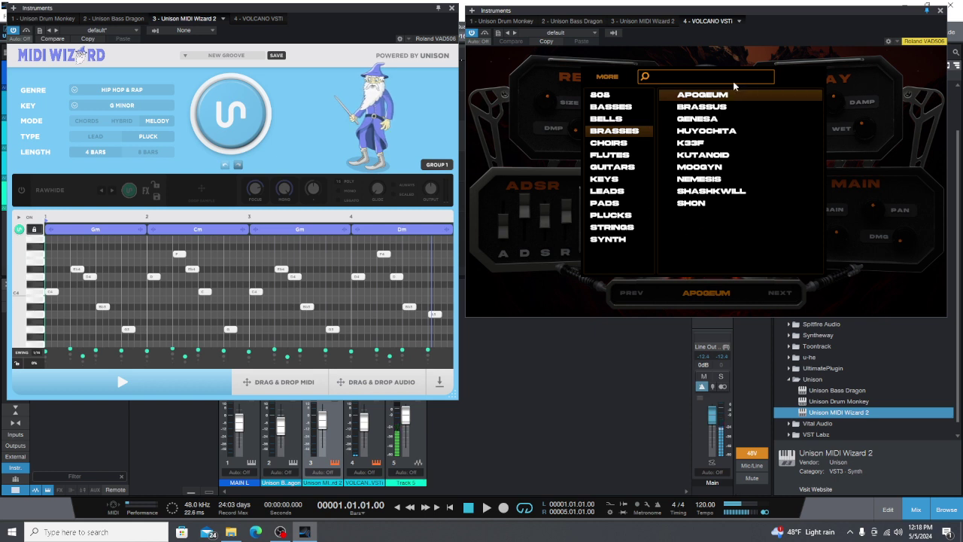
{"action": "key", "text": "space"}
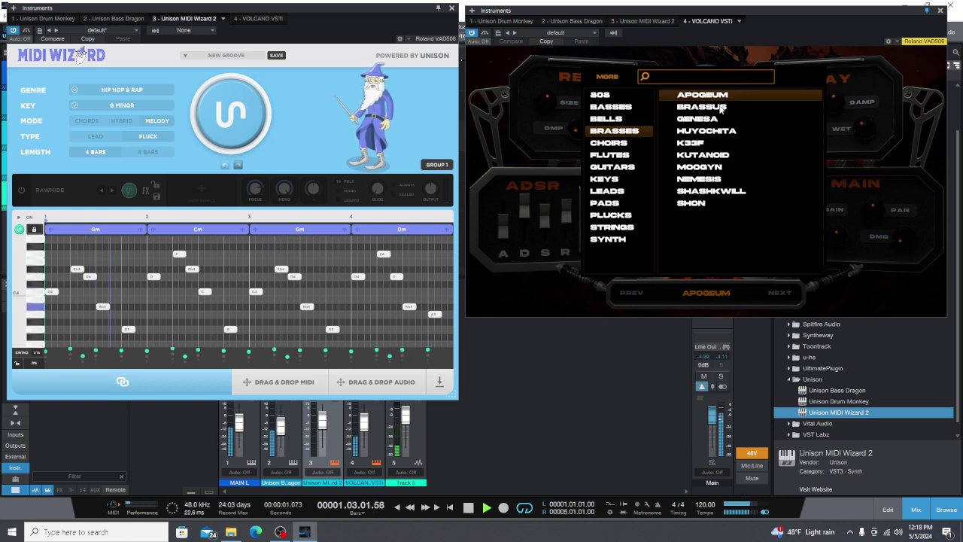
{"action": "left_click", "coordinate": [715, 110]}
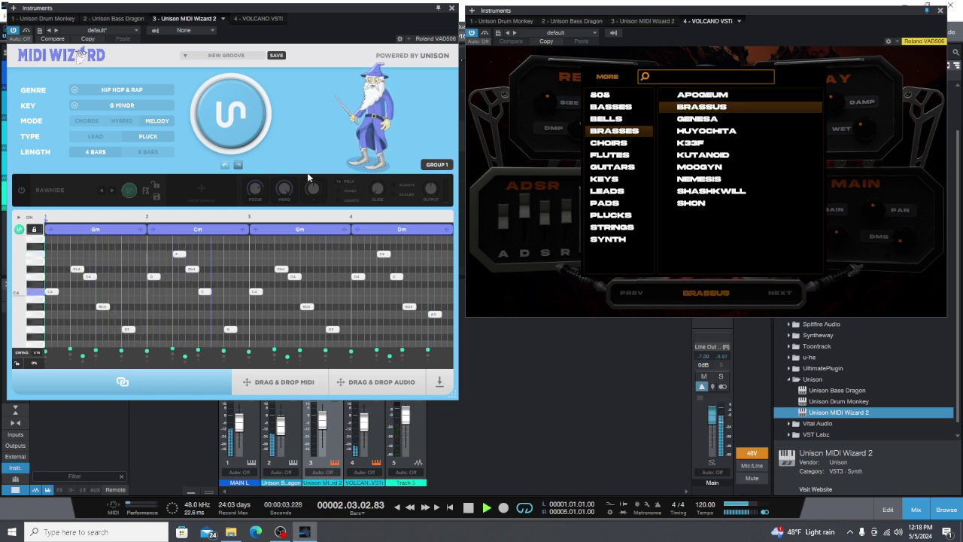
{"action": "left_click", "coordinate": [702, 122]}
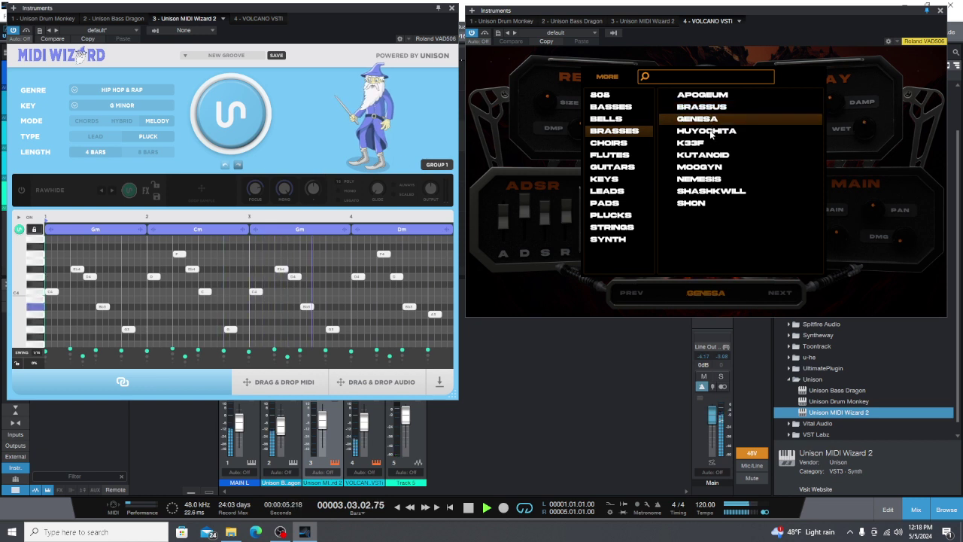
- Generate a 4-bar G minor lead melody in MIDI Wizard 2, load the Huyochita brass and slightly raise the VOLCANO channel level
{"action": "left_click", "coordinate": [95, 137]}
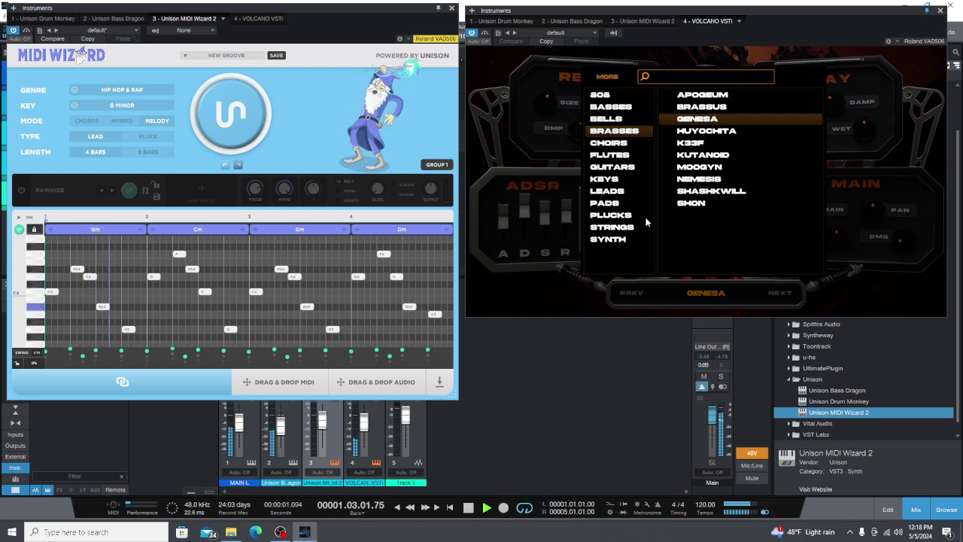
{"action": "left_click", "coordinate": [254, 149]}
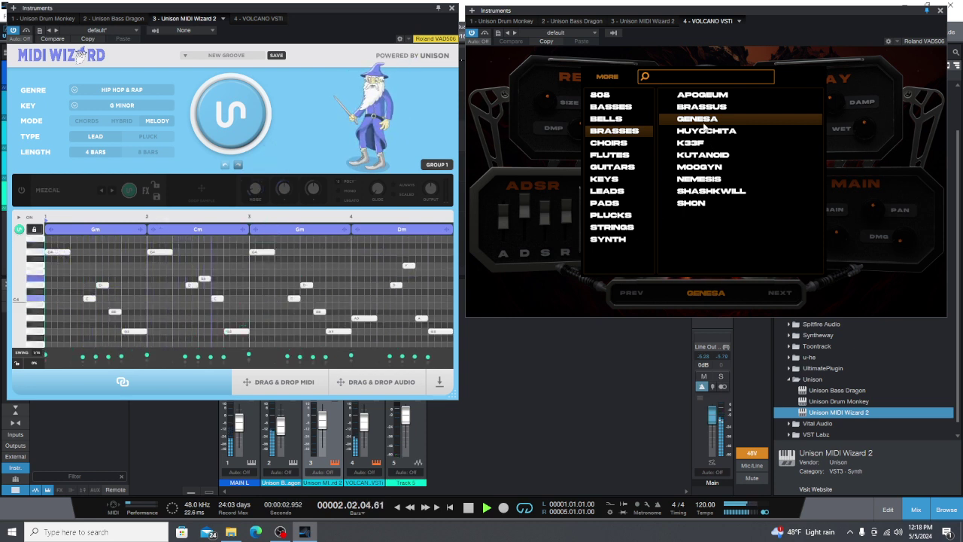
{"action": "left_click", "coordinate": [705, 132]}
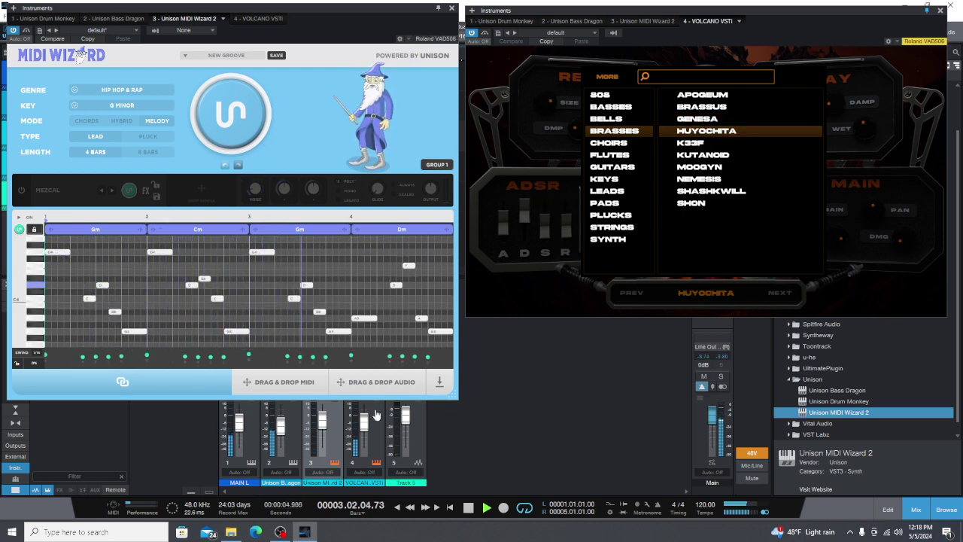
{"action": "left_click_drag", "start_coordinate": [367, 429], "coordinate": [367, 423]}
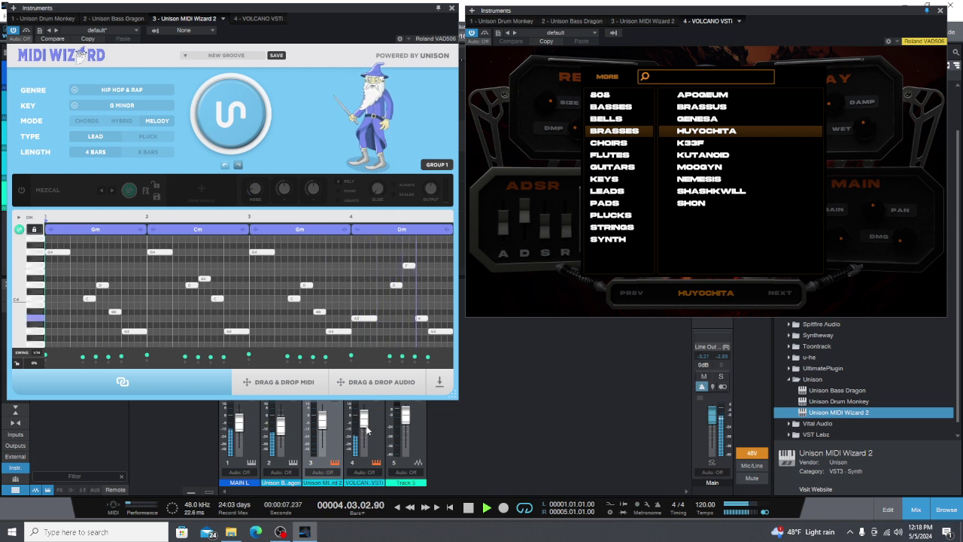
- Try the K33F and Kutanoid brasses, generating a fresh G minor lead melody between the two presets
{"action": "left_click", "coordinate": [689, 143]}
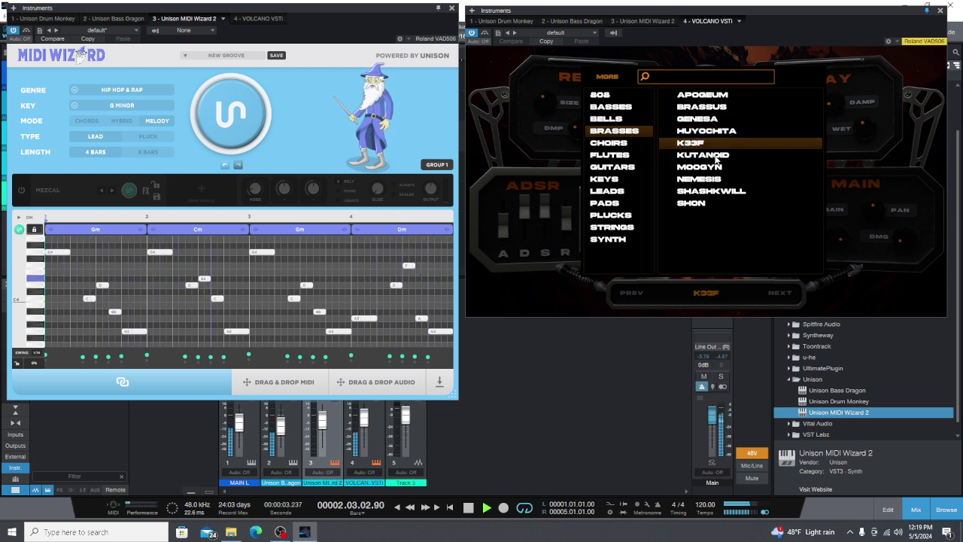
{"action": "left_click", "coordinate": [230, 112]}
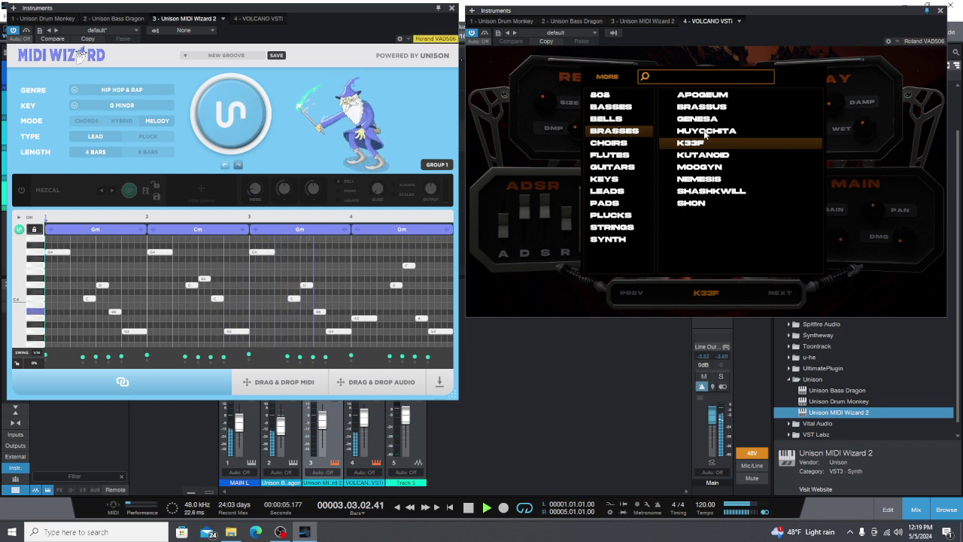
{"action": "left_click", "coordinate": [699, 157]}
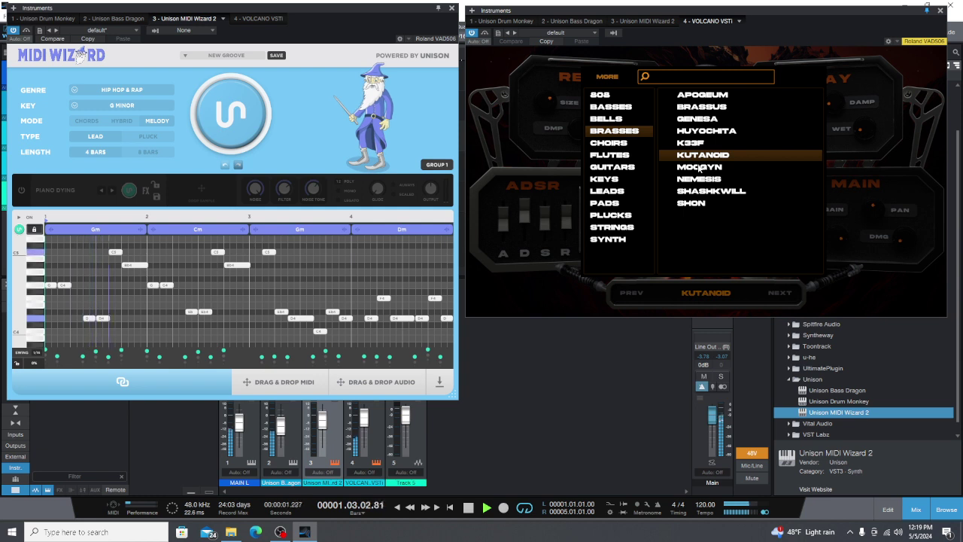
- Audition the Moogyn, Nemesis, Shashkwill and Shon brasses with the lead melody, finishing by stopping playback
{"action": "left_click", "coordinate": [700, 167]}
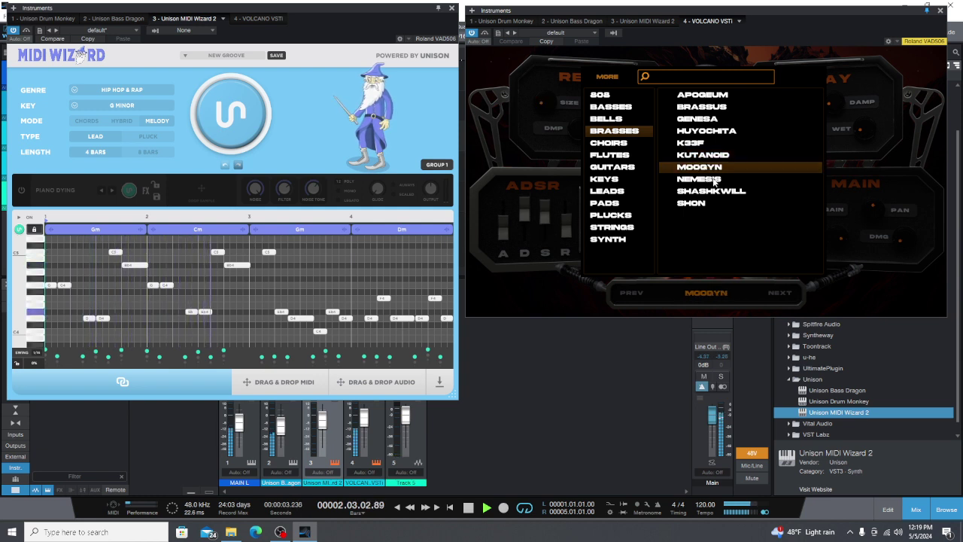
{"action": "left_click", "coordinate": [714, 180]}
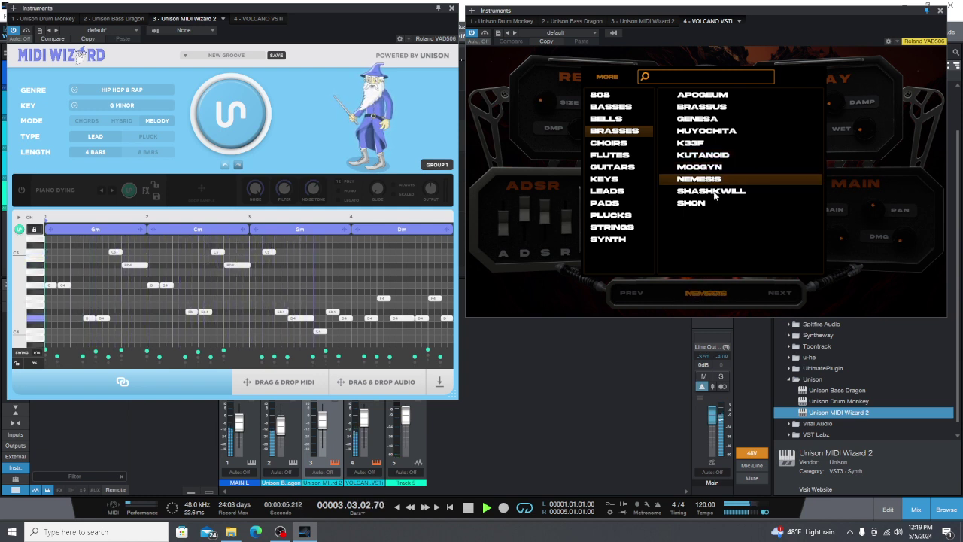
{"action": "left_click", "coordinate": [713, 192]}
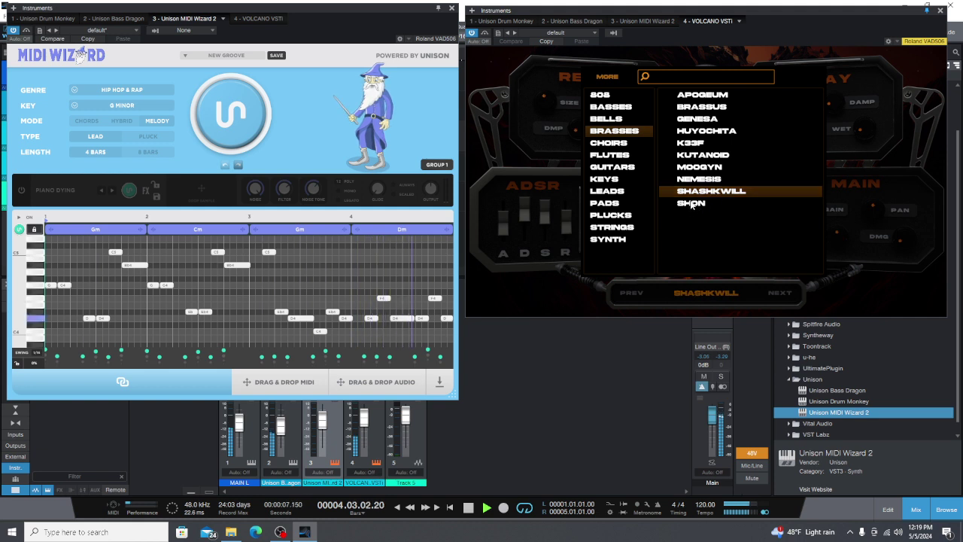
{"action": "left_click", "coordinate": [691, 202]}
{"action": "key", "text": "space"}
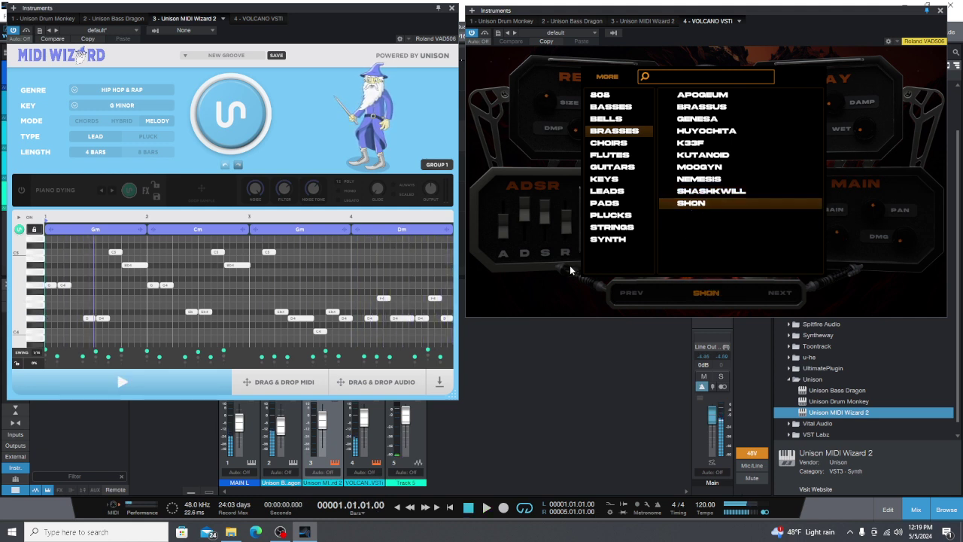
- Generate a 4-bar full chord progression in G minor and play it with the Grupo preset from VOLCANO's Choirs
{"action": "left_click", "coordinate": [616, 143]}
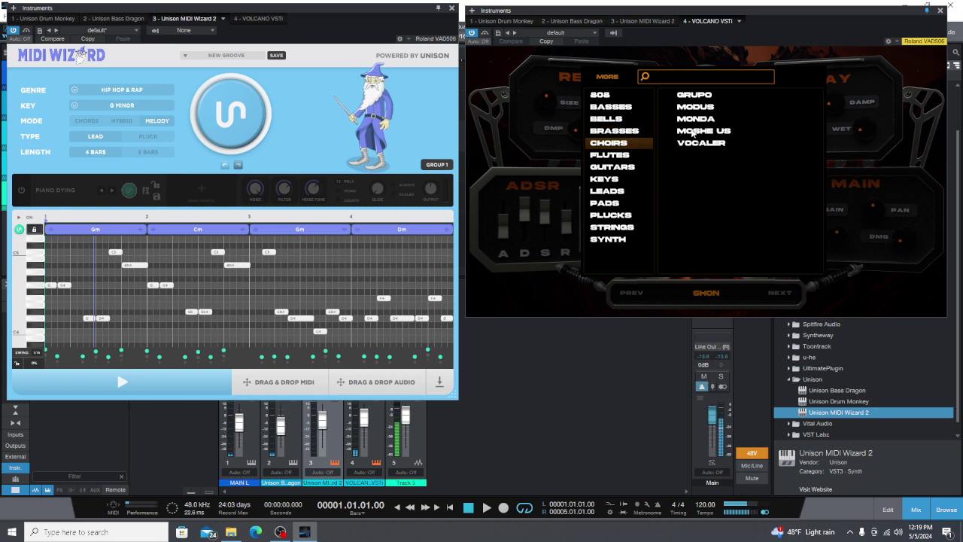
{"action": "left_click", "coordinate": [87, 120]}
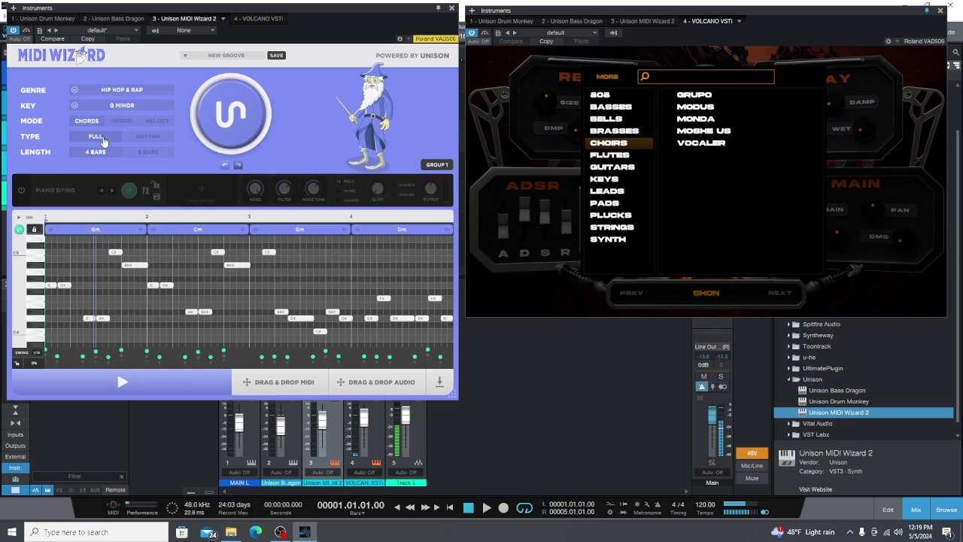
{"action": "left_click", "coordinate": [261, 122]}
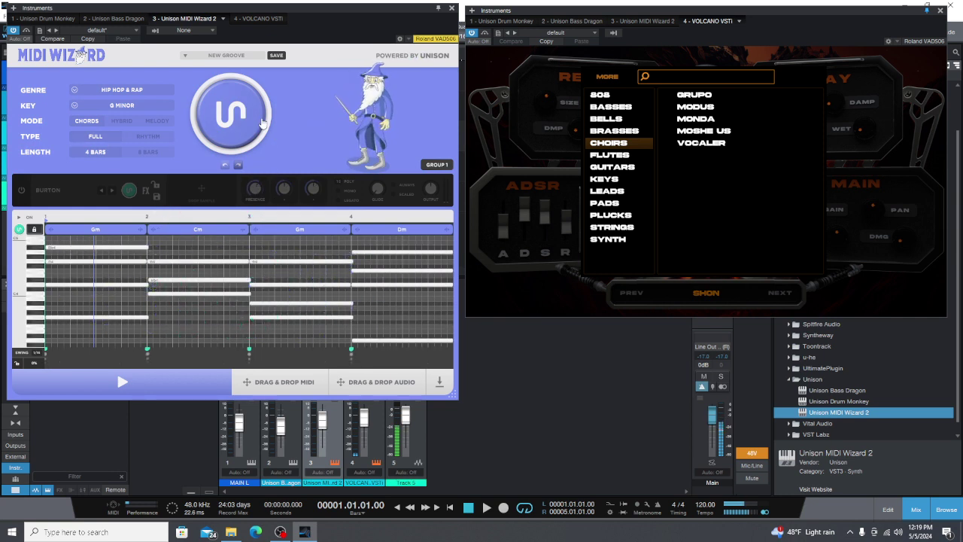
{"action": "left_click", "coordinate": [678, 97]}
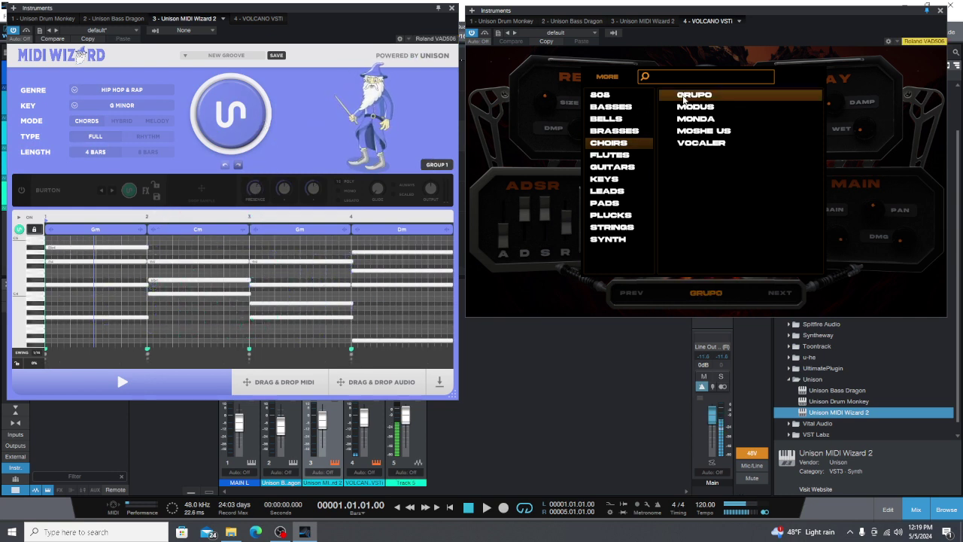
{"action": "key", "text": "space"}
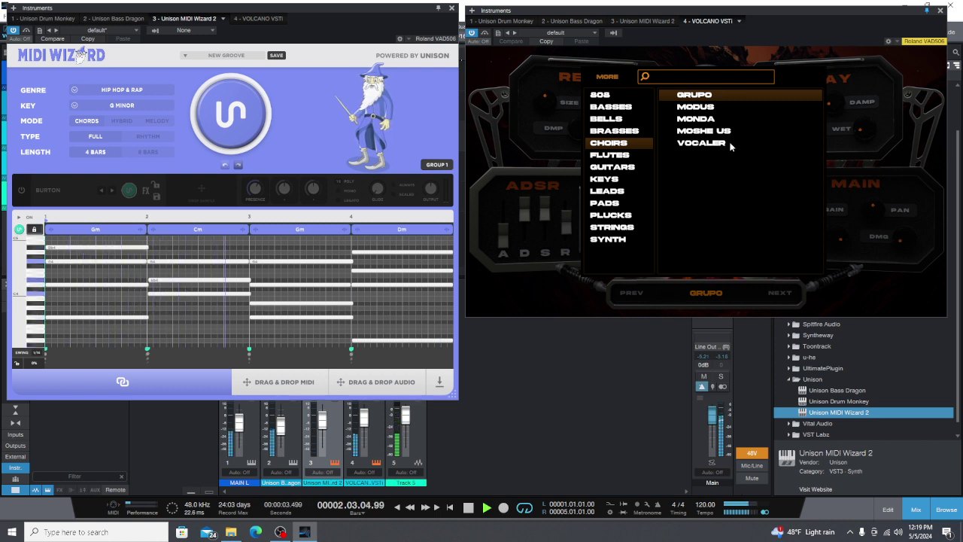
- Audition the choir presets Modus, Monda, Moshe Us and Vocaler over the chord progression and stop playback
{"action": "left_click", "coordinate": [704, 110]}
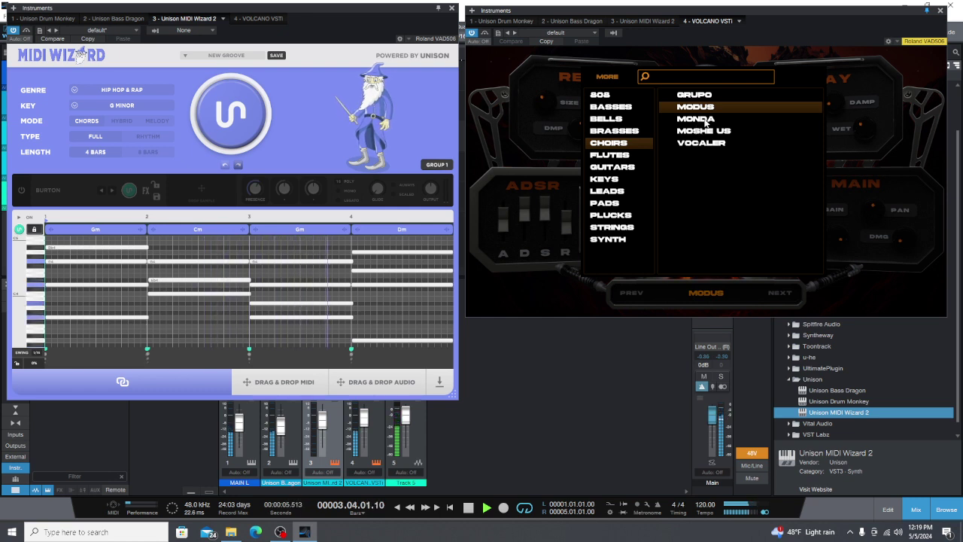
{"action": "left_click", "coordinate": [705, 121]}
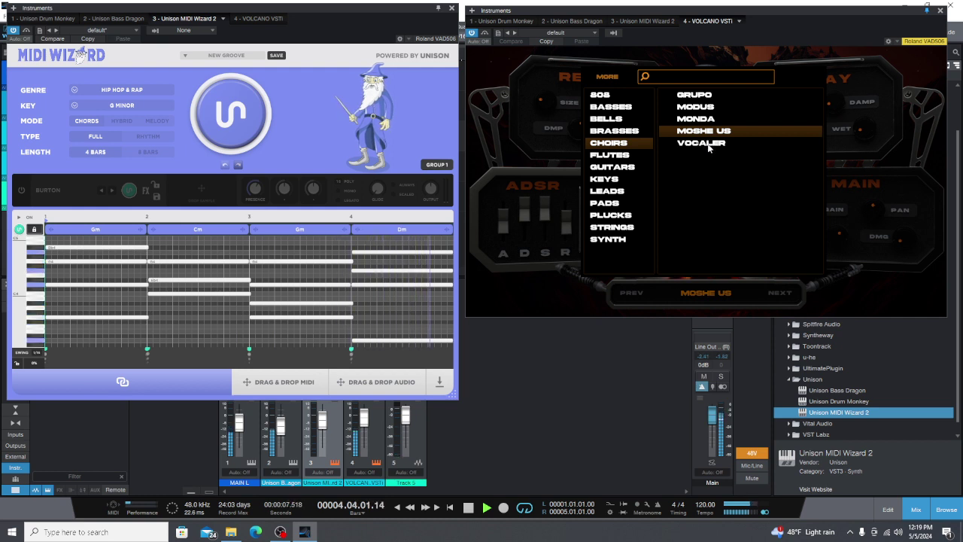
{"action": "left_click", "coordinate": [711, 145]}
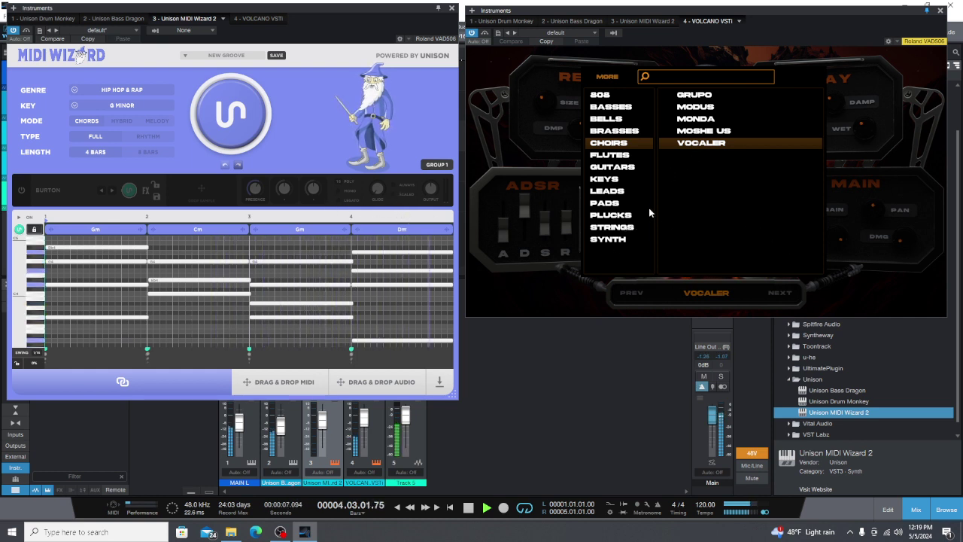
{"action": "key", "text": "space"}
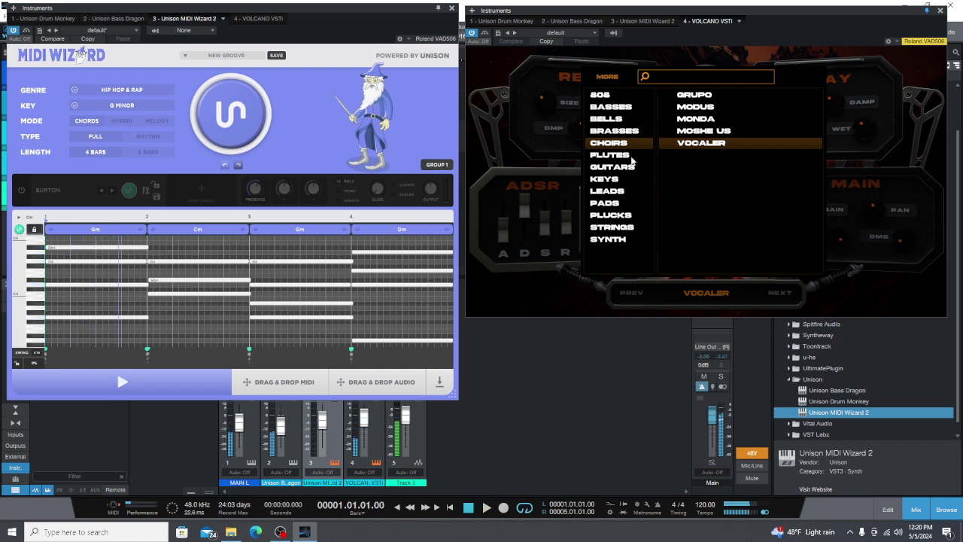
- Generate a 4-bar lead melody in MIDI Wizard 2 and play it with the Monstera preset from VOLCANO's Flutes
{"action": "left_click", "coordinate": [611, 157]}
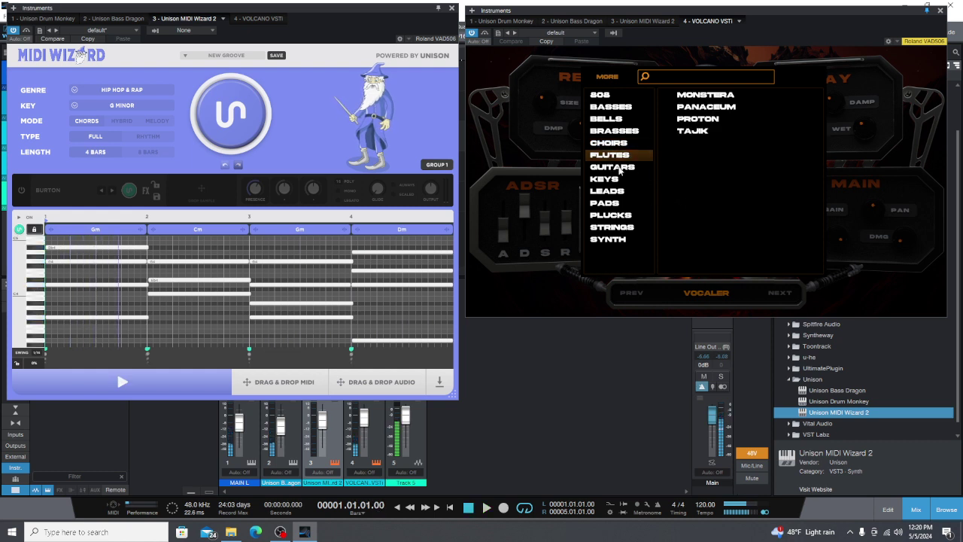
{"action": "left_click", "coordinate": [150, 121]}
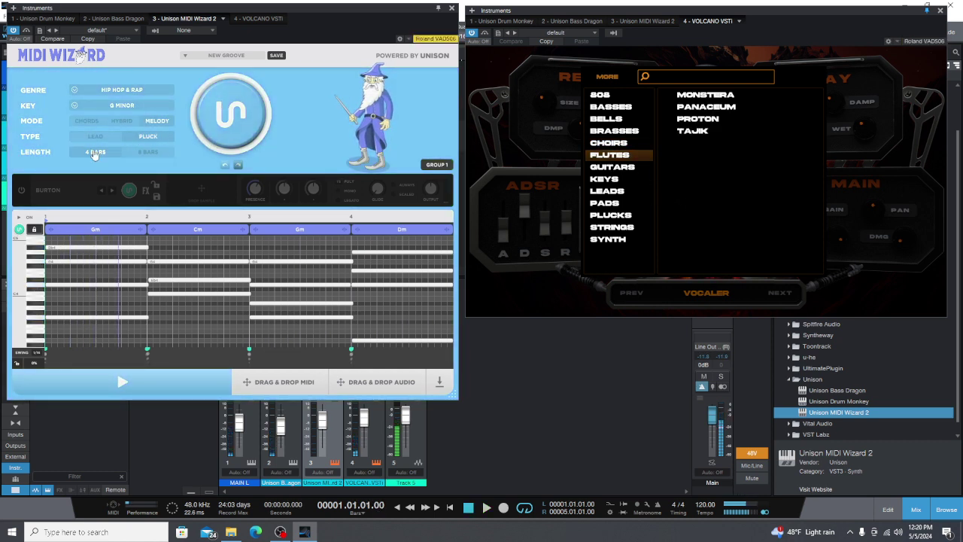
{"action": "left_click", "coordinate": [706, 95]}
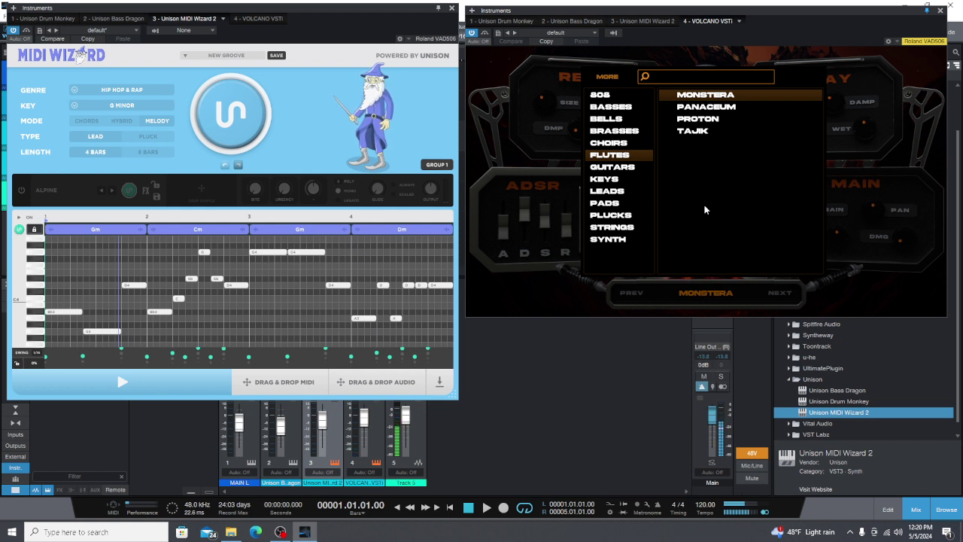
{"action": "key", "text": "space"}
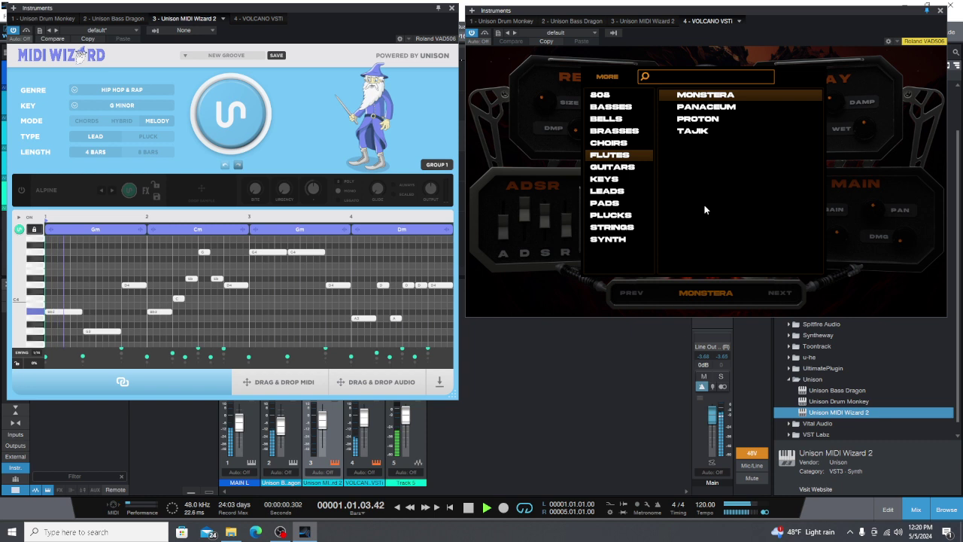
- Audition the Panaceum, Proton and Tajik flutes, generating a new lead melody for each, and stop playback on Tajik
{"action": "left_click", "coordinate": [708, 108]}
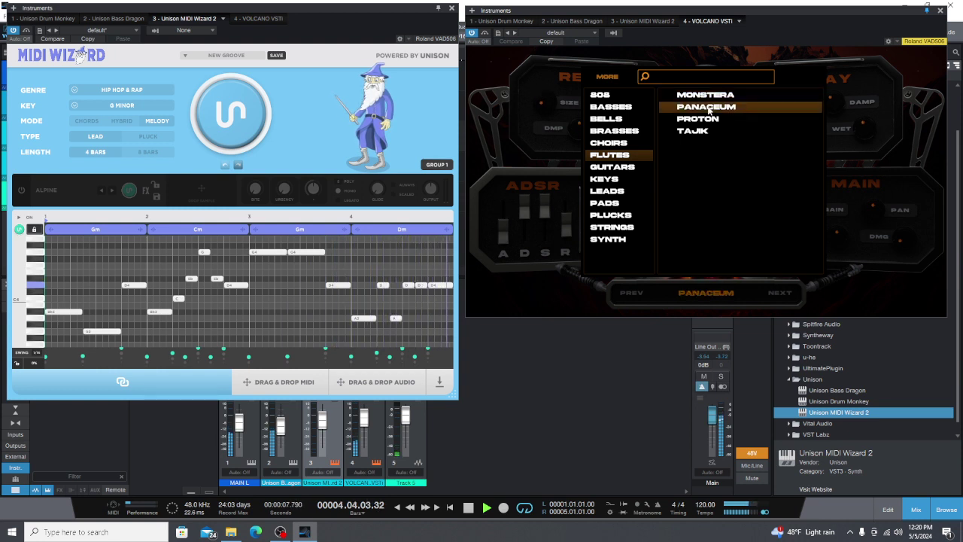
{"action": "left_click", "coordinate": [242, 130]}
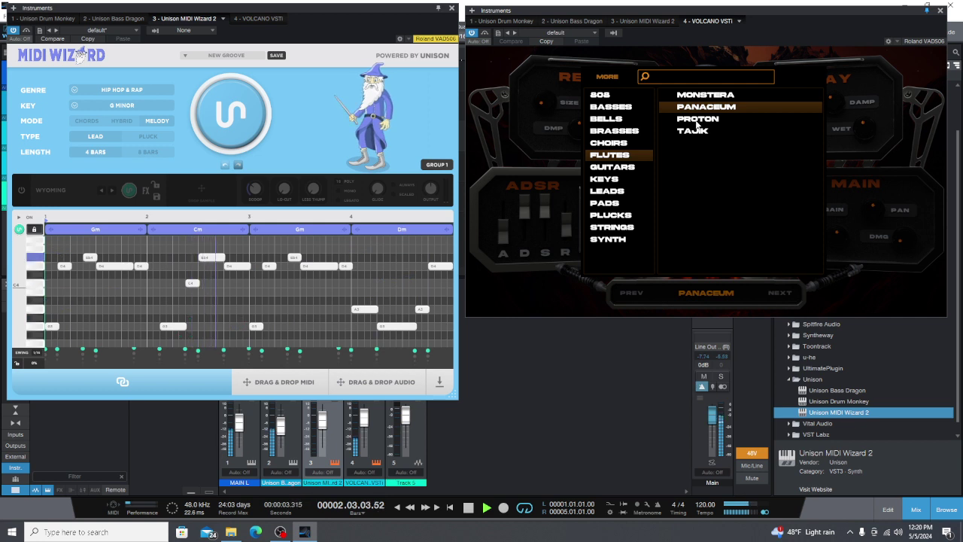
{"action": "left_click", "coordinate": [697, 121]}
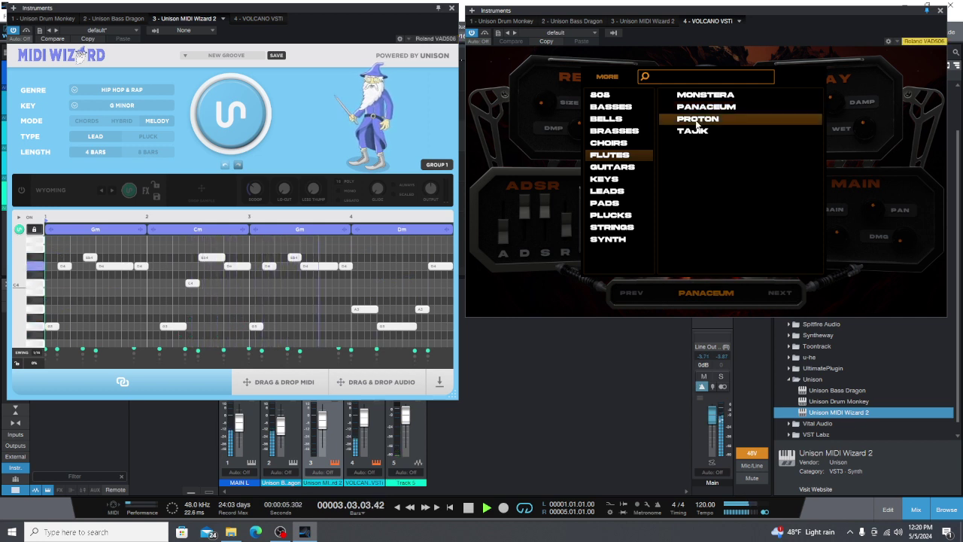
{"action": "left_click", "coordinate": [229, 114]}
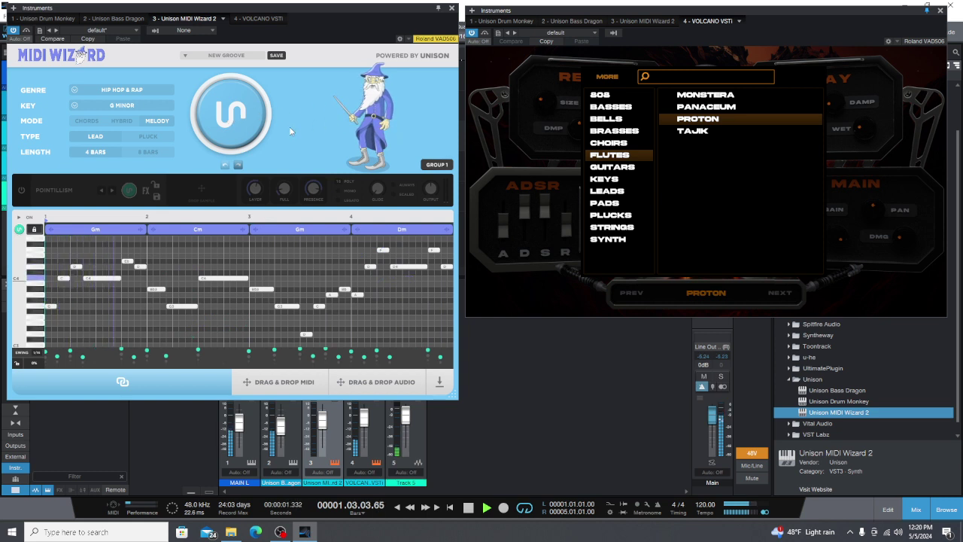
{"action": "left_click", "coordinate": [698, 133]}
{"action": "left_click", "coordinate": [247, 125]}
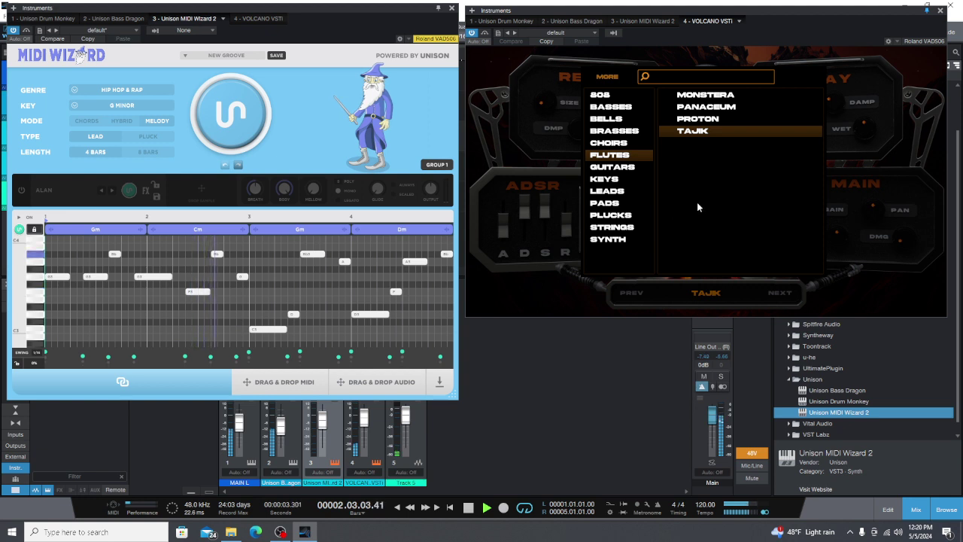
{"action": "key", "text": "space"}
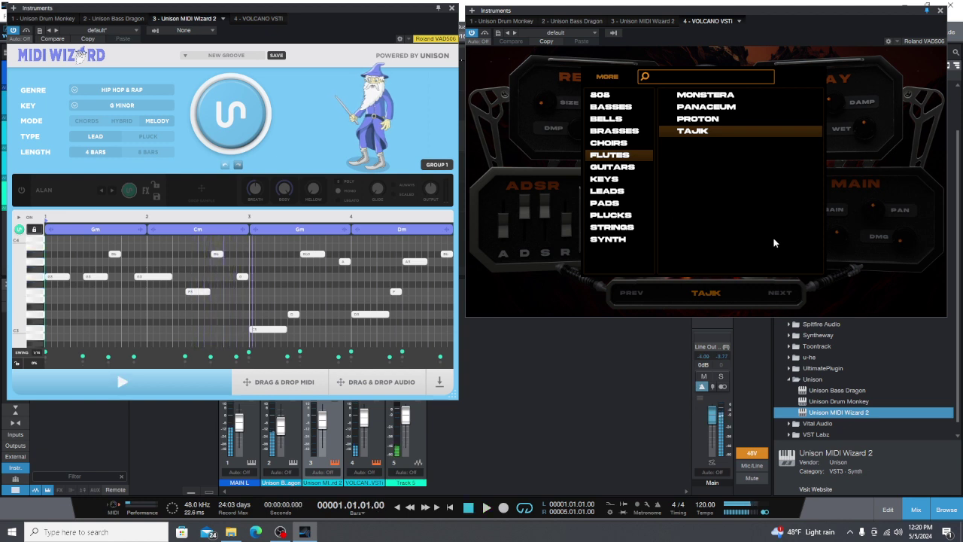
- Generate a new 4-bar lead melody in MIDI Wizard 2 and play it with the Hova preset from VOLCANO's Guitars
{"action": "left_click", "coordinate": [624, 168]}
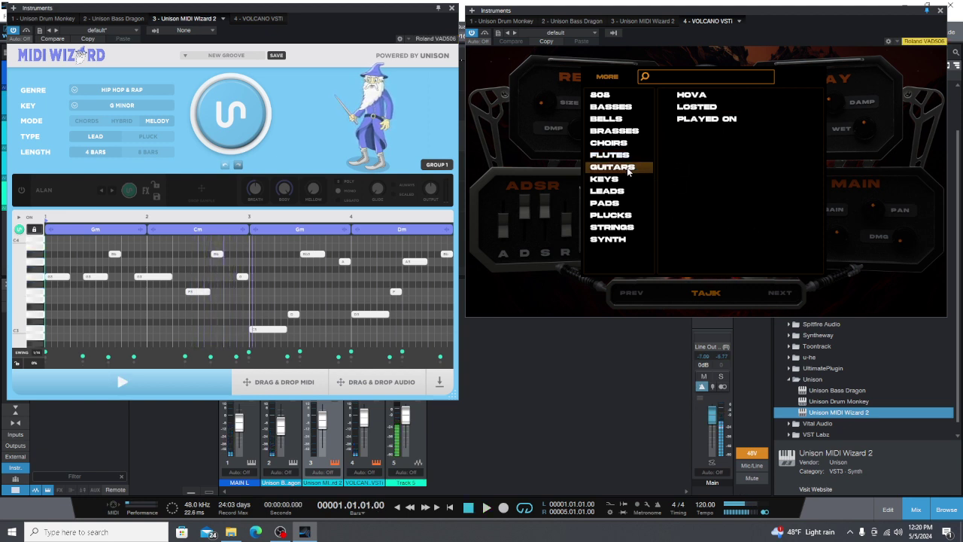
{"action": "left_click", "coordinate": [694, 98]}
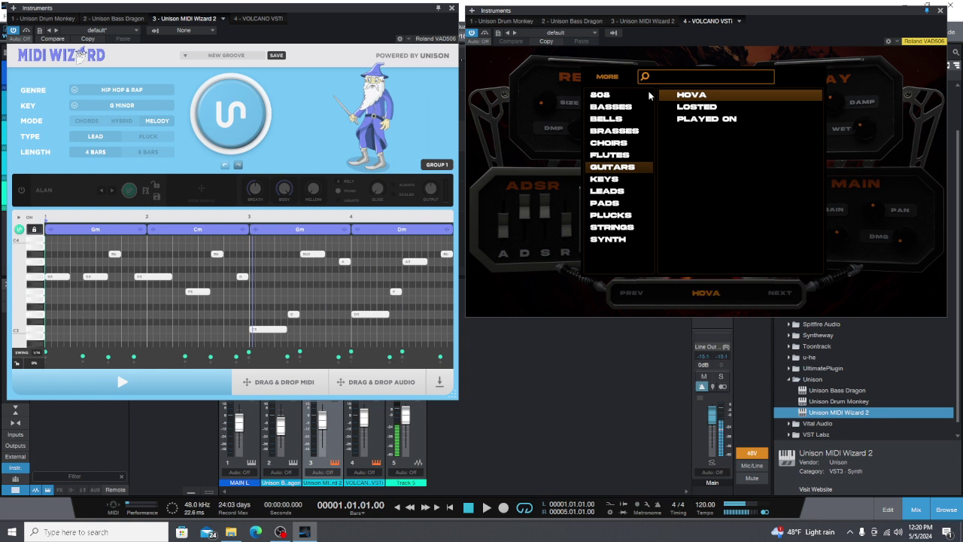
{"action": "left_click", "coordinate": [234, 133]}
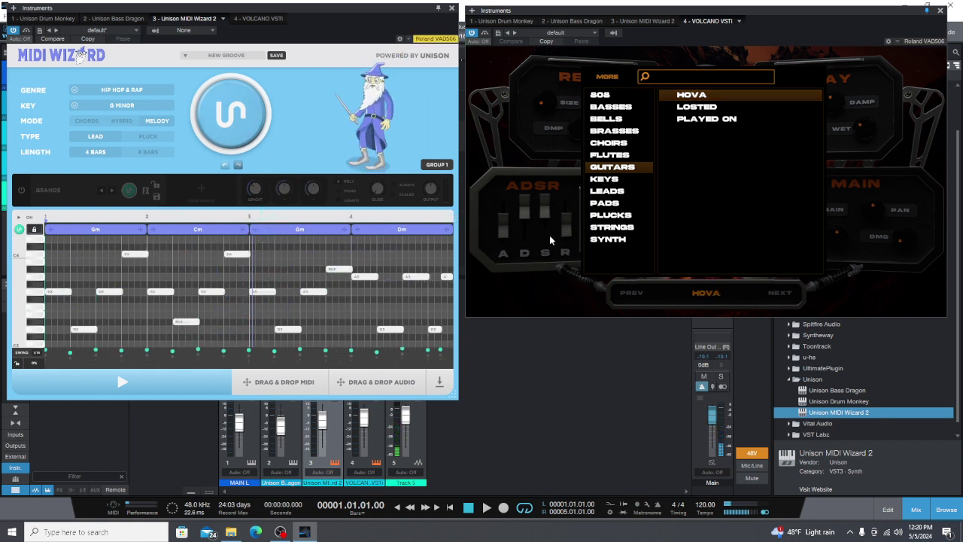
{"action": "key", "text": "space"}
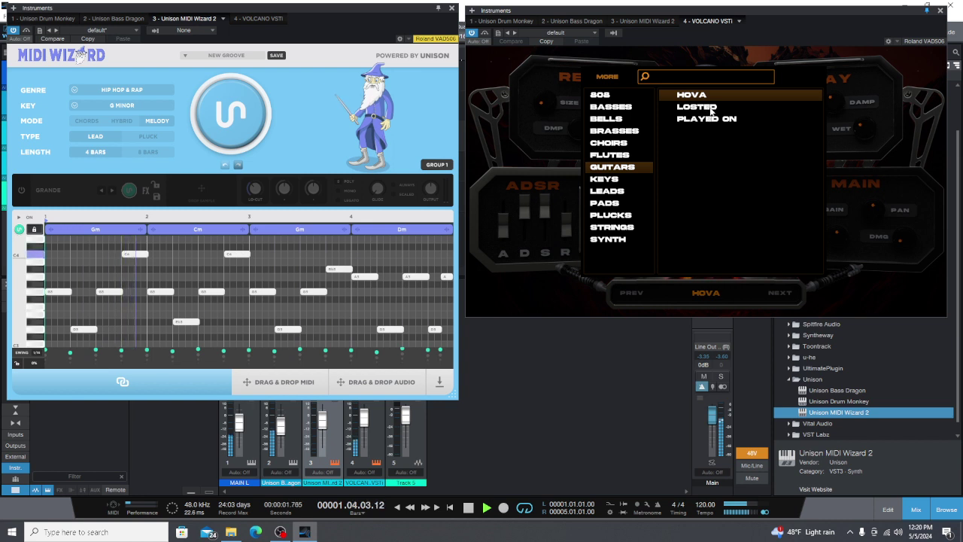
- Audition the Losted and Played On guitar presets over newly generated lead melodies
{"action": "left_click", "coordinate": [225, 120]}
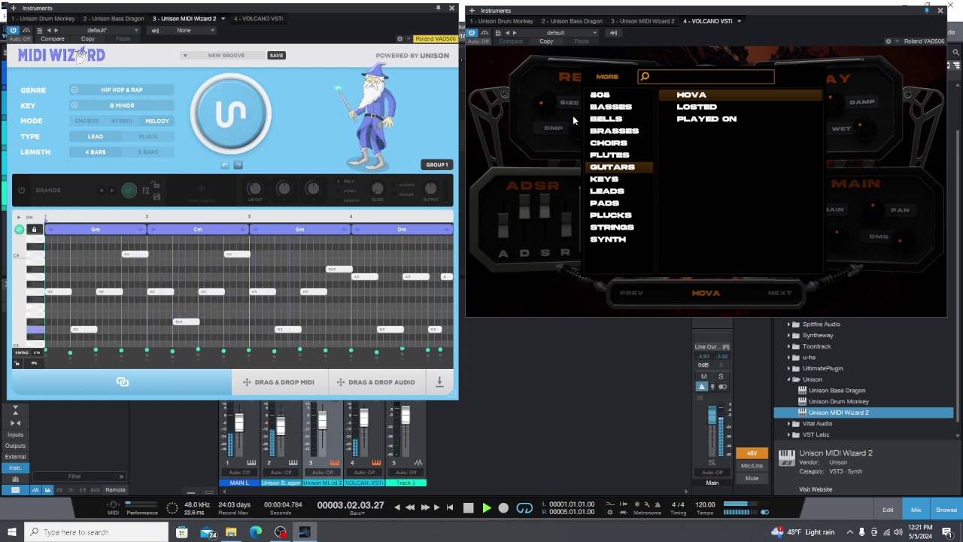
{"action": "left_click", "coordinate": [698, 108]}
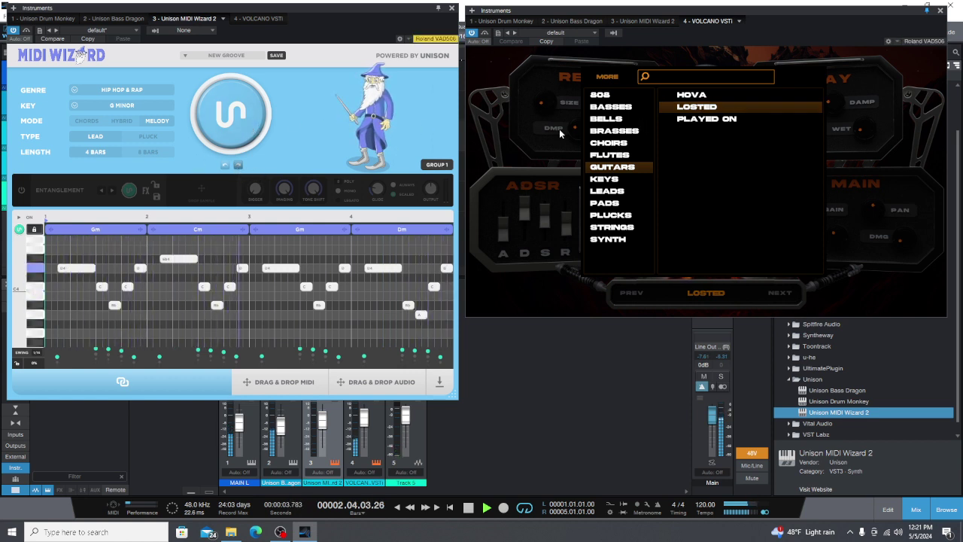
{"action": "left_click", "coordinate": [710, 120]}
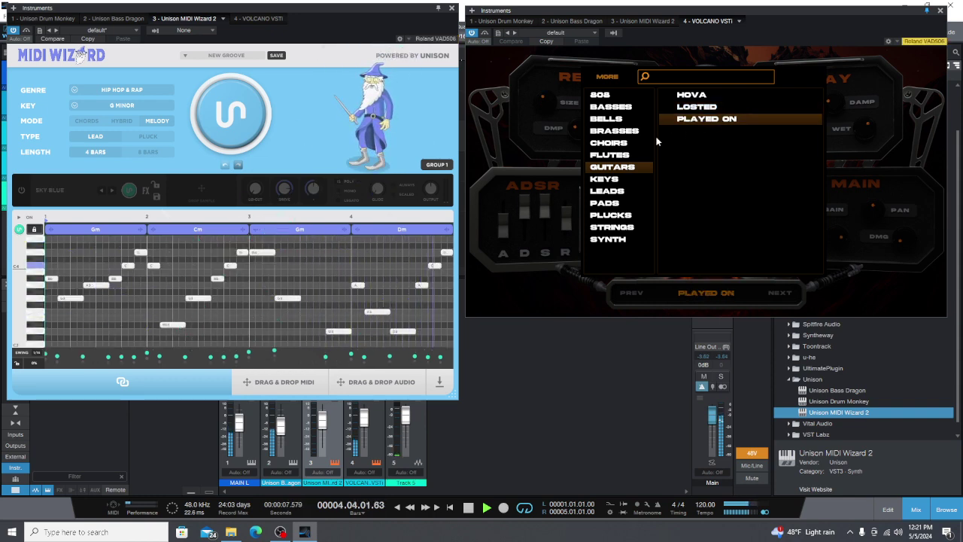
{"action": "left_click", "coordinate": [235, 117]}
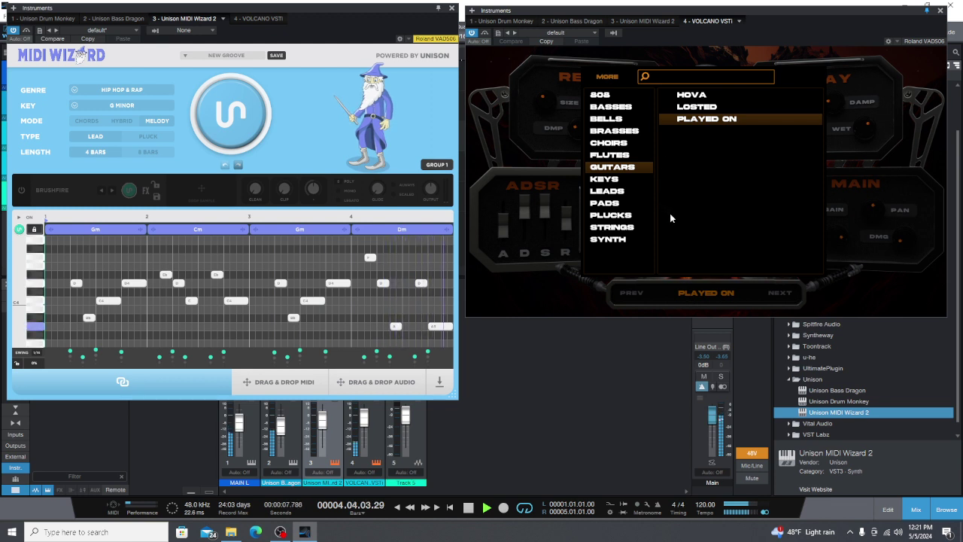
- Generate a 4-bar pluck melody in G minor and play it with the Bluba preset from VOLCANO's Keys
{"action": "left_click", "coordinate": [616, 180]}
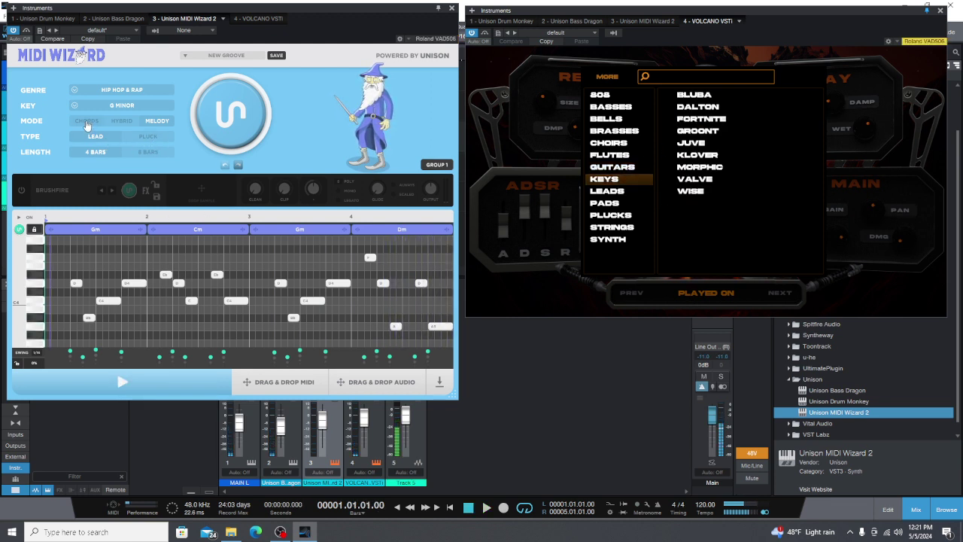
{"action": "left_click", "coordinate": [87, 123]}
{"action": "left_click", "coordinate": [155, 123]}
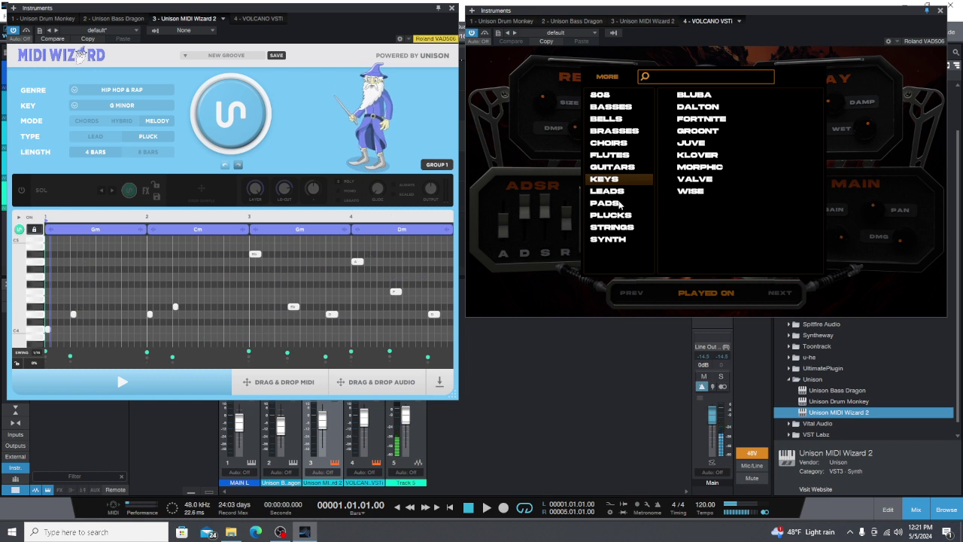
{"action": "key", "text": "space"}
{"action": "left_click", "coordinate": [705, 95]}
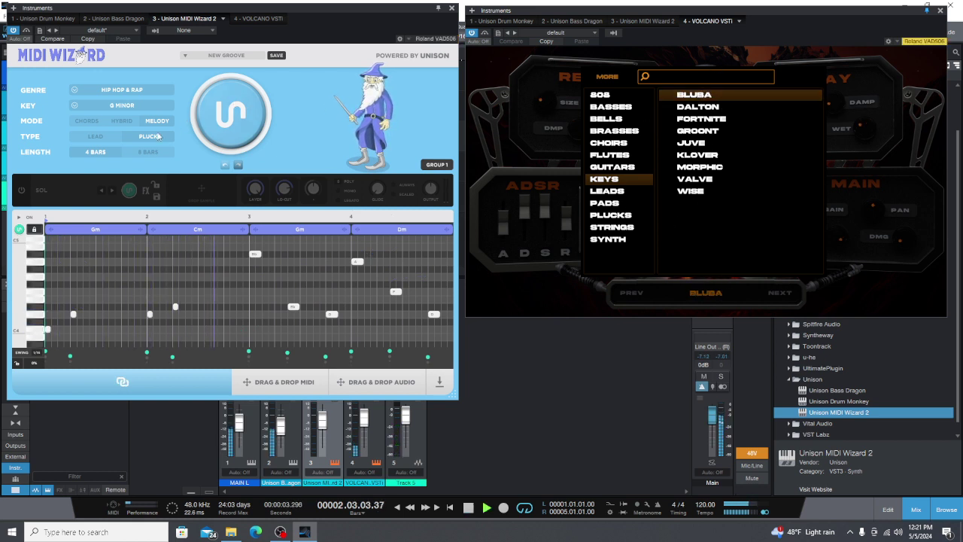
- Try Bluba with a new lead melody and a 4-bar full chord progression in G minor
{"action": "left_click", "coordinate": [101, 143]}
{"action": "left_click", "coordinate": [96, 136]}
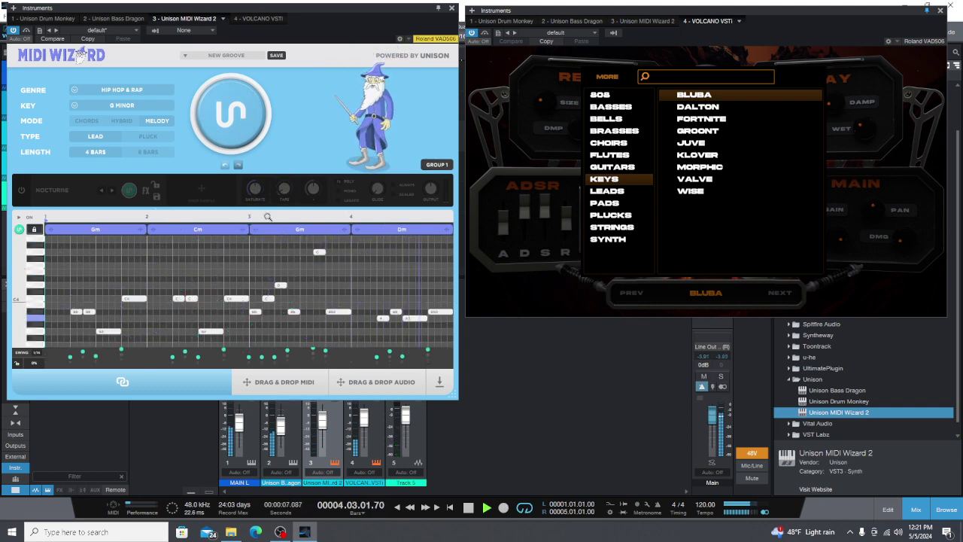
{"action": "left_click", "coordinate": [86, 121]}
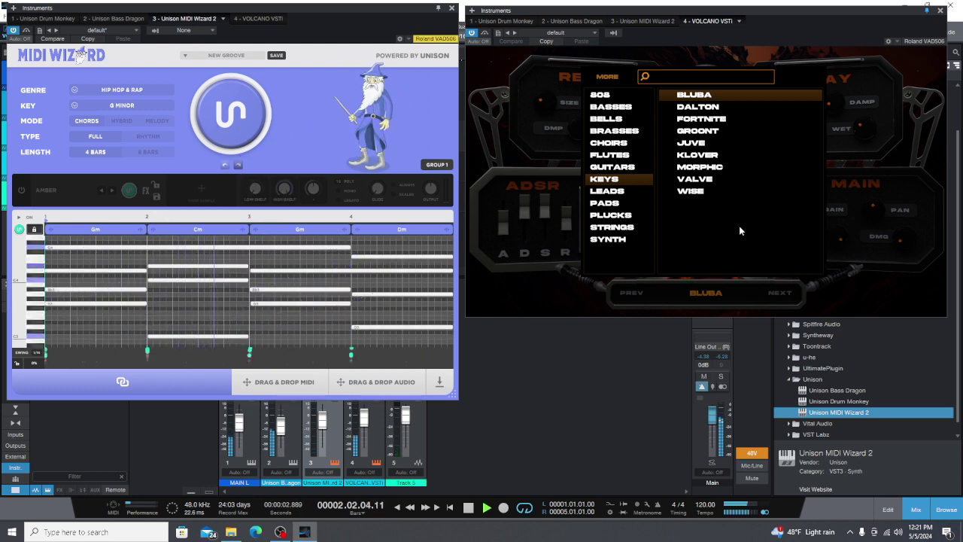
- Audition the key presets Dalton, Fortnite, Groont, Juve, Klover, Morphic, Valve and Wise over the chord progression and stop playback
{"action": "left_click", "coordinate": [709, 108]}
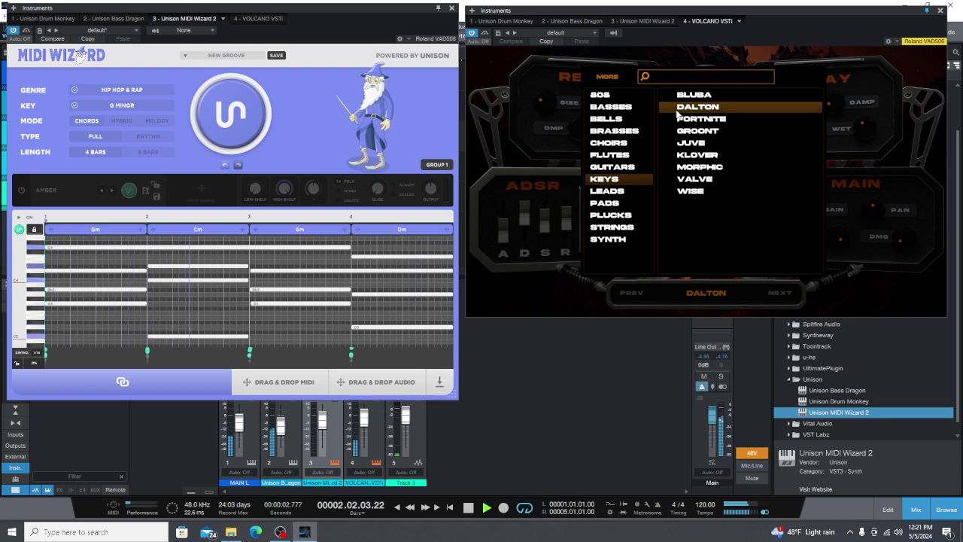
{"action": "left_click", "coordinate": [699, 119]}
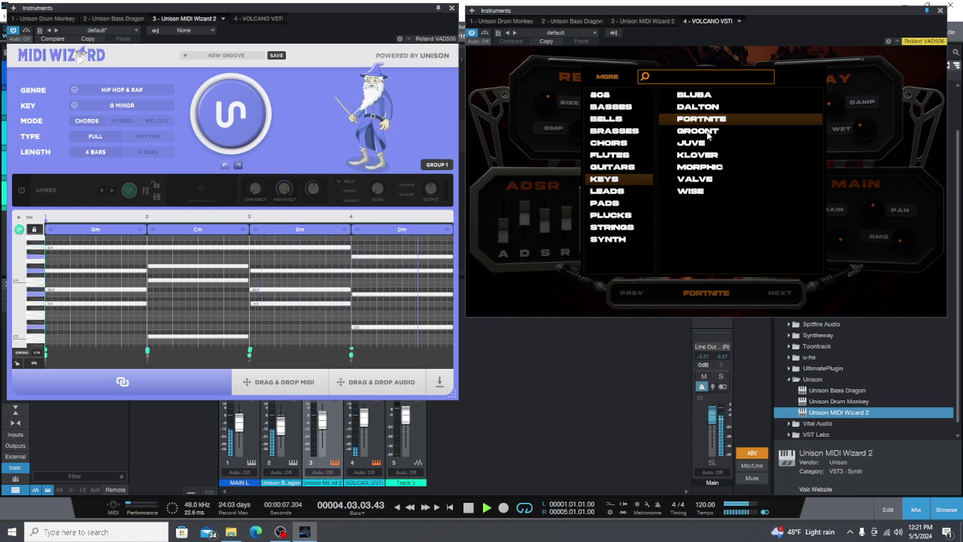
{"action": "left_click", "coordinate": [706, 131]}
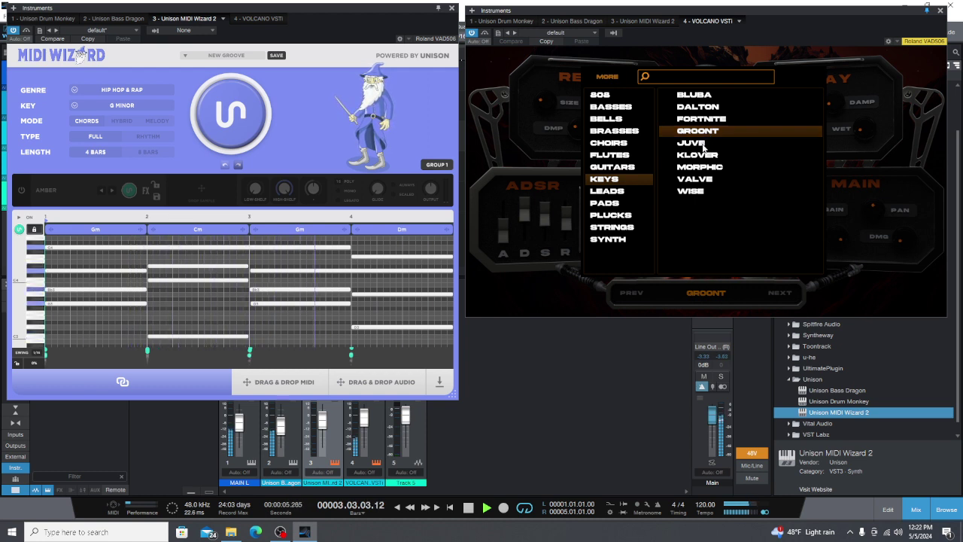
{"action": "left_click", "coordinate": [703, 144]}
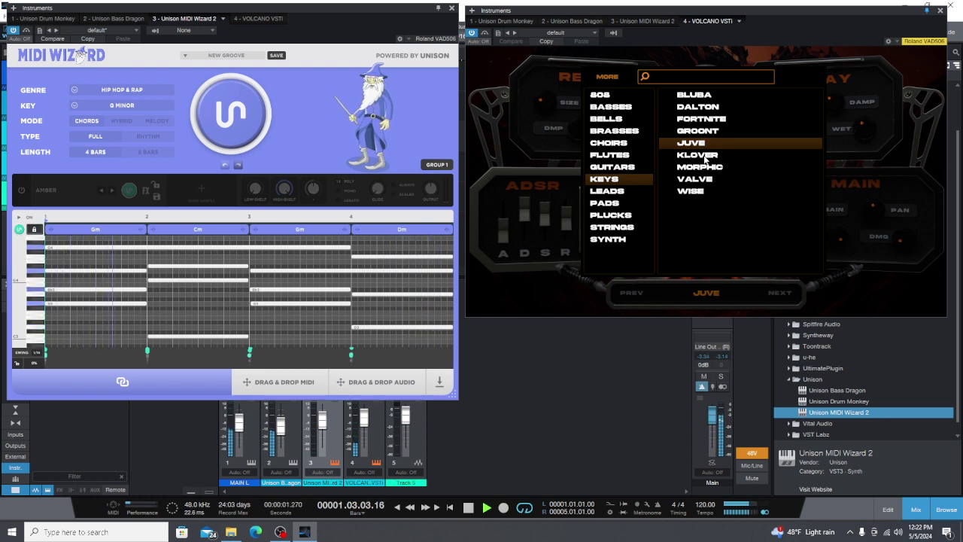
{"action": "left_click", "coordinate": [705, 156]}
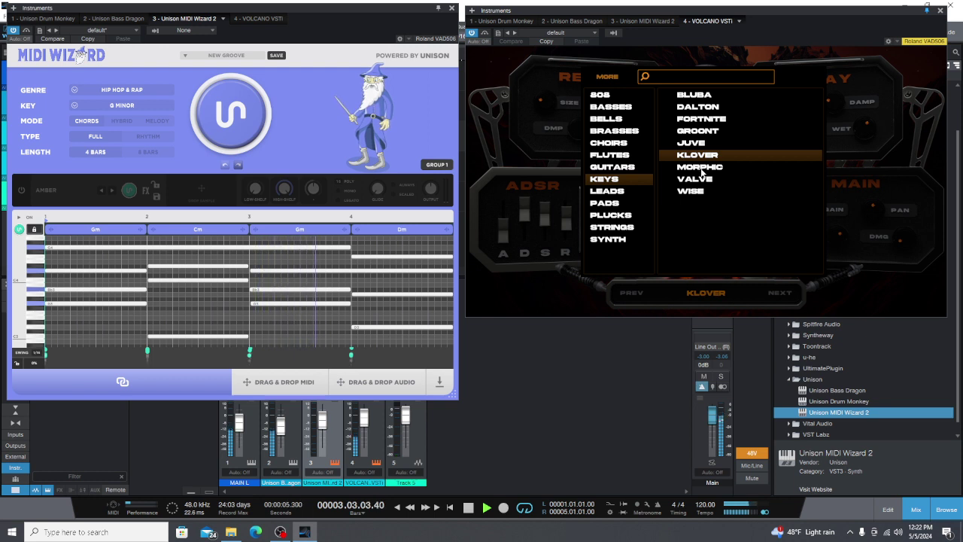
{"action": "left_click", "coordinate": [702, 170]}
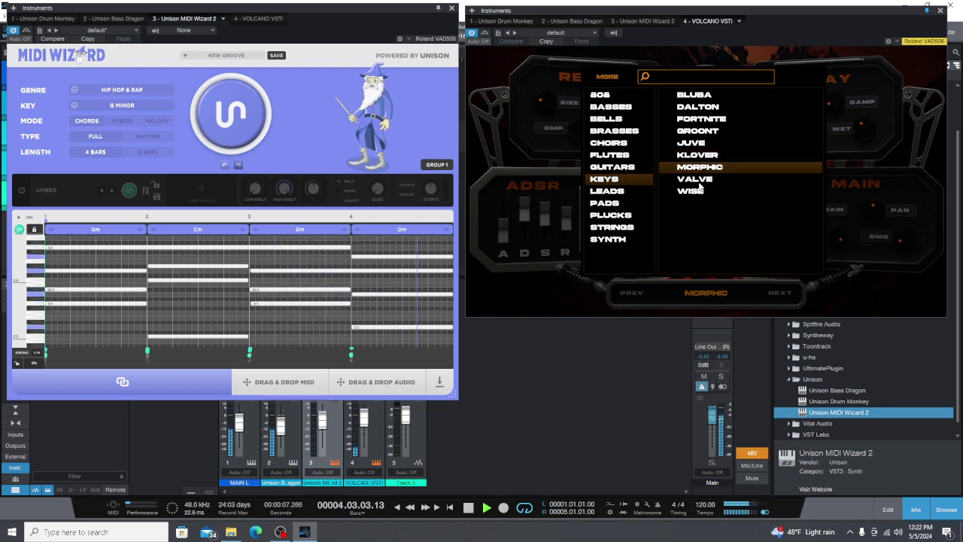
{"action": "left_click", "coordinate": [699, 180]}
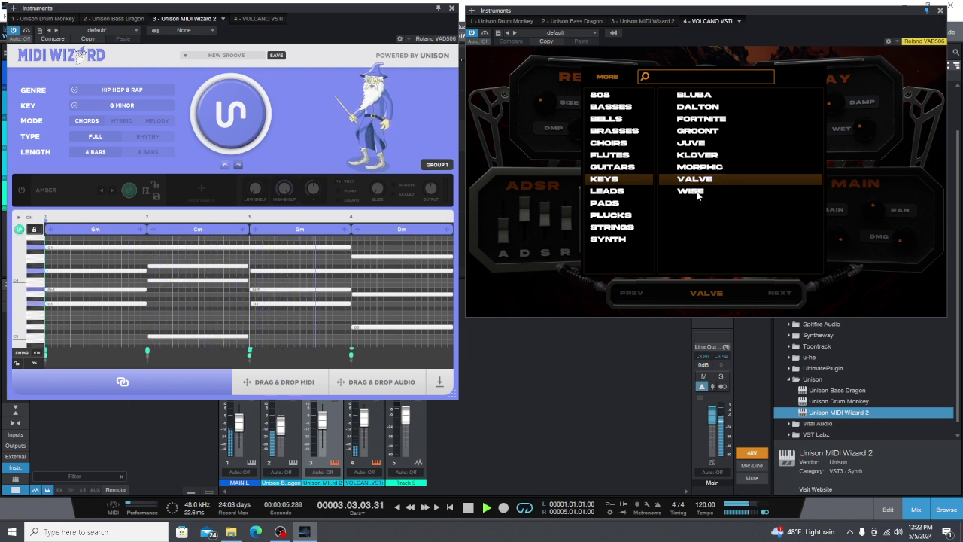
{"action": "left_click", "coordinate": [699, 193]}
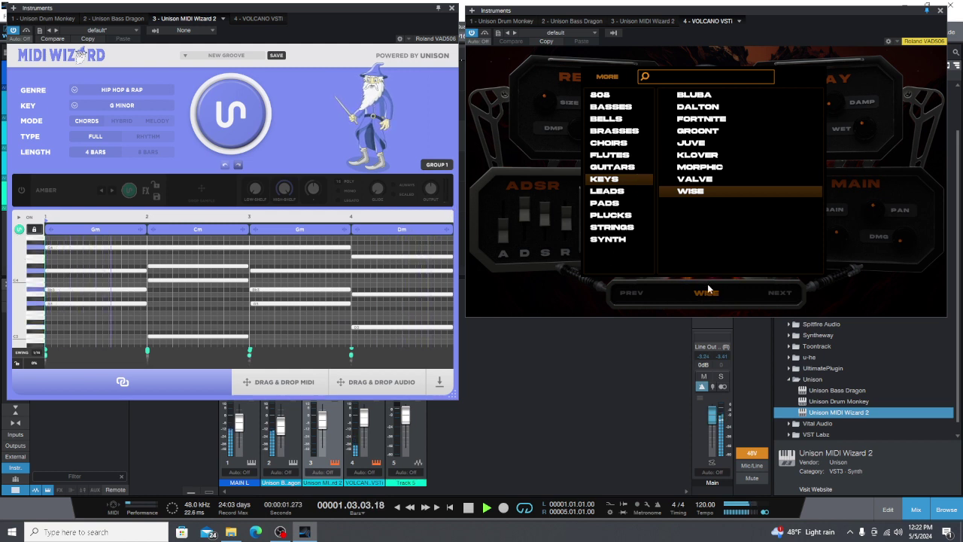
{"action": "key", "text": "space"}
- Generate a 4-bar lead melody in G minor and play it with the Agency preset from VOLCANO's Leads
{"action": "left_click", "coordinate": [627, 194]}
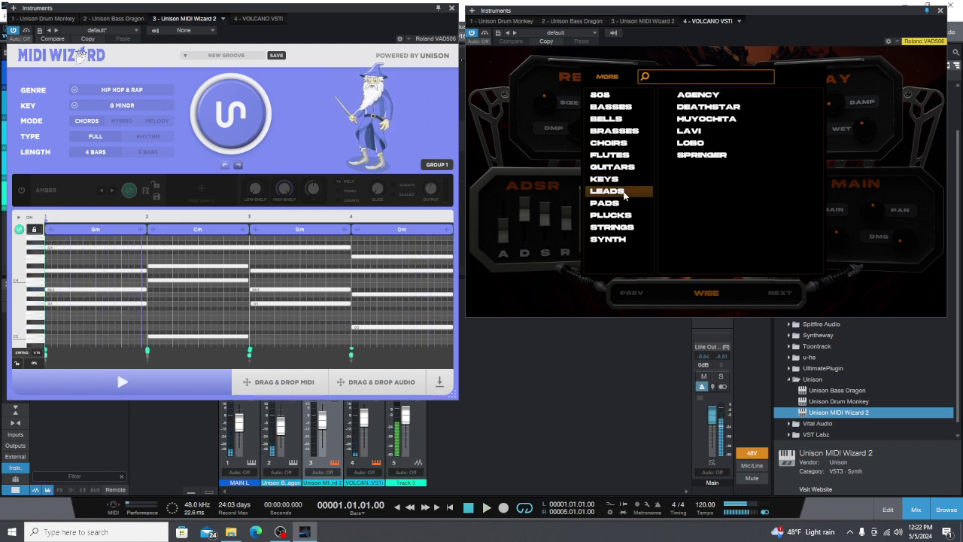
{"action": "left_click", "coordinate": [157, 121]}
{"action": "left_click", "coordinate": [253, 123]}
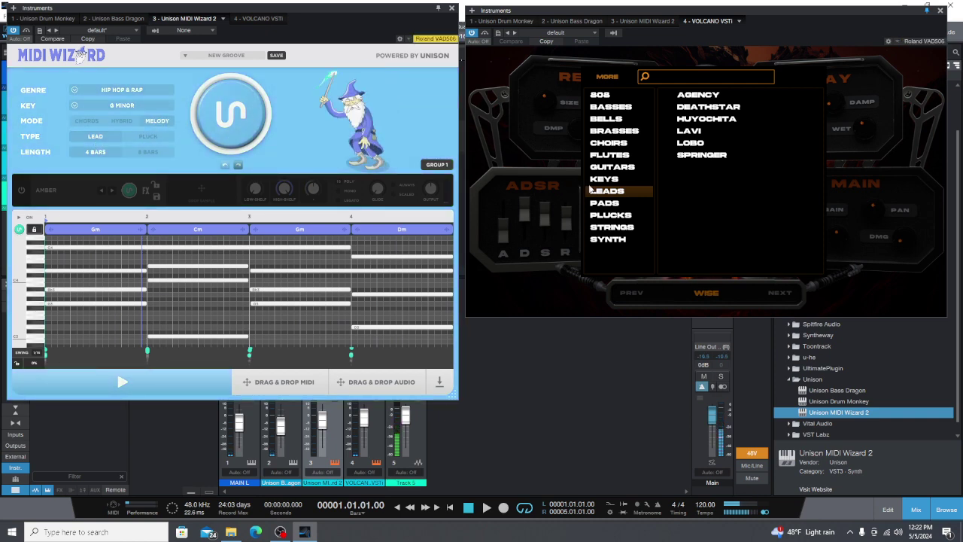
{"action": "left_click", "coordinate": [687, 97]}
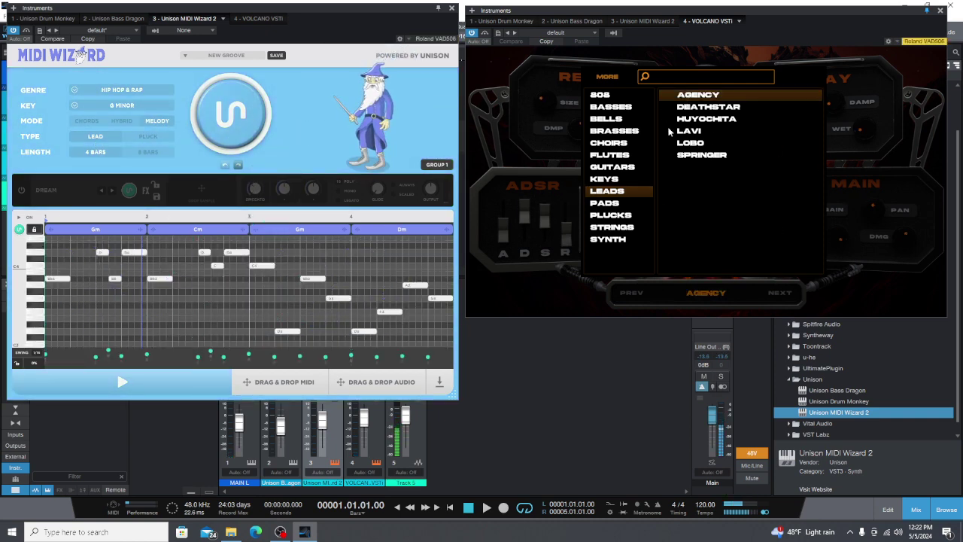
{"action": "key", "text": "space"}
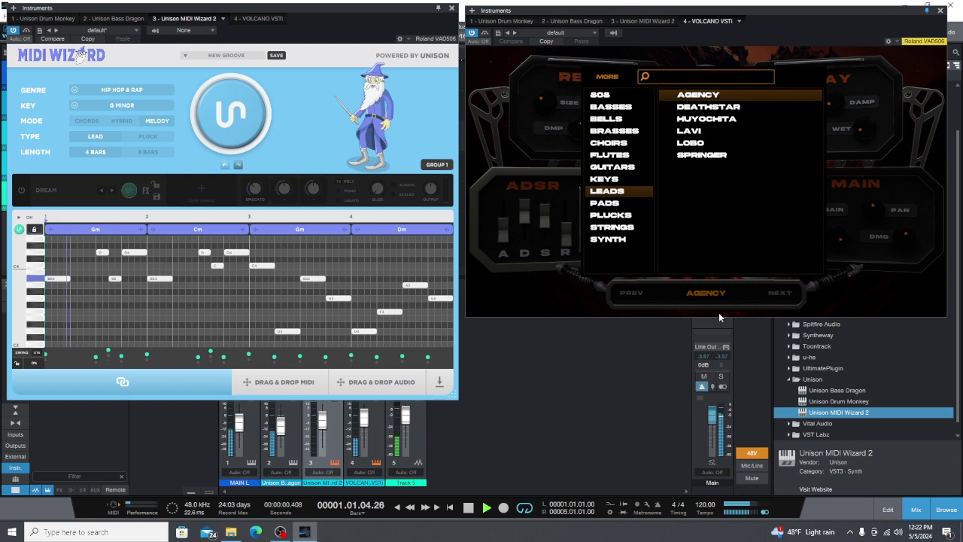
- Audition the Deathstar, Huyochita and Lavi leads over newly generated lead melodies, adding a pluck melody for Lavi
{"action": "left_click", "coordinate": [717, 111]}
{"action": "left_click", "coordinate": [238, 91]}
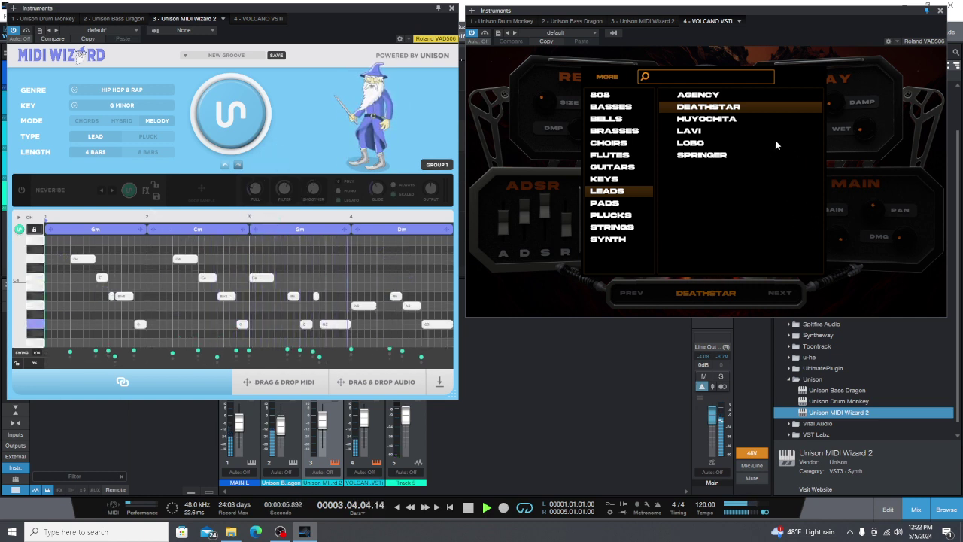
{"action": "left_click", "coordinate": [715, 122]}
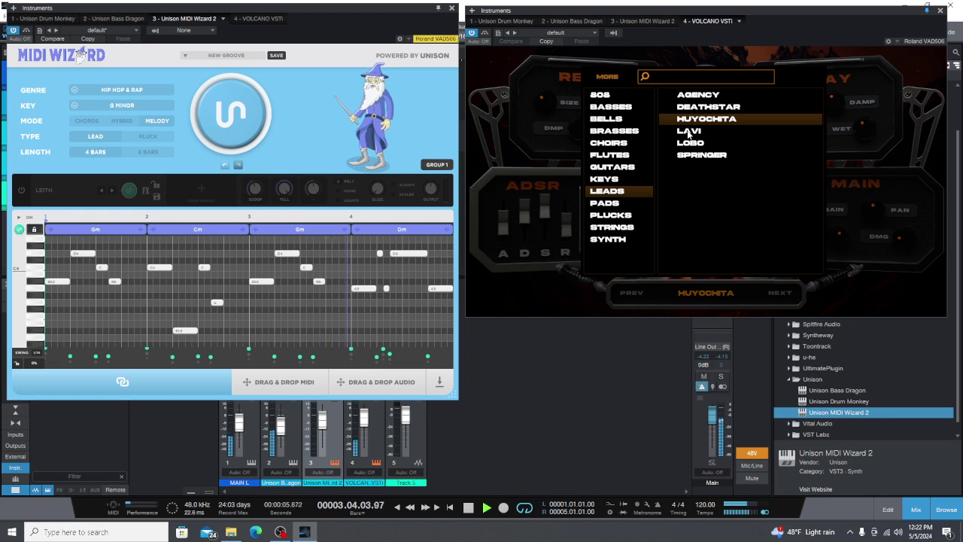
{"action": "left_click", "coordinate": [688, 132]}
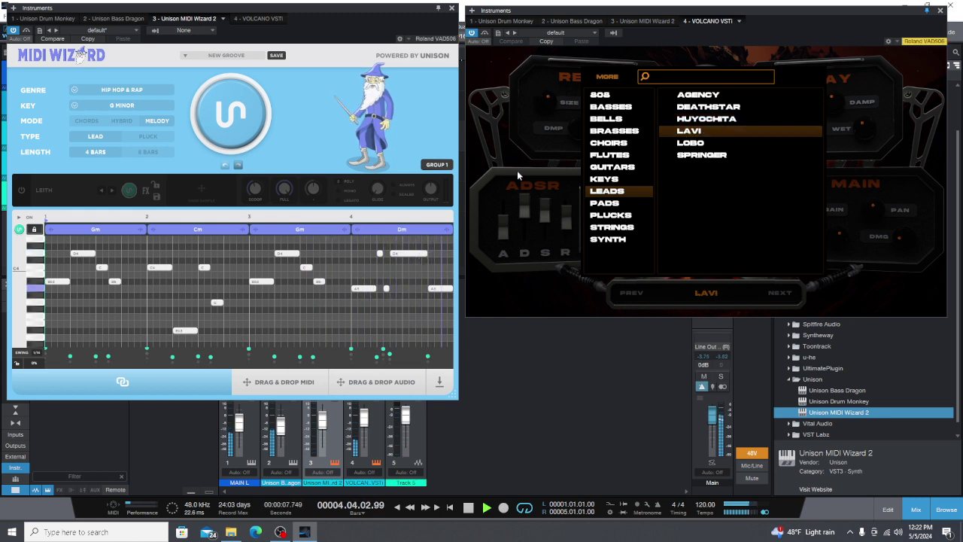
{"action": "left_click", "coordinate": [217, 120]}
{"action": "left_click", "coordinate": [218, 120]}
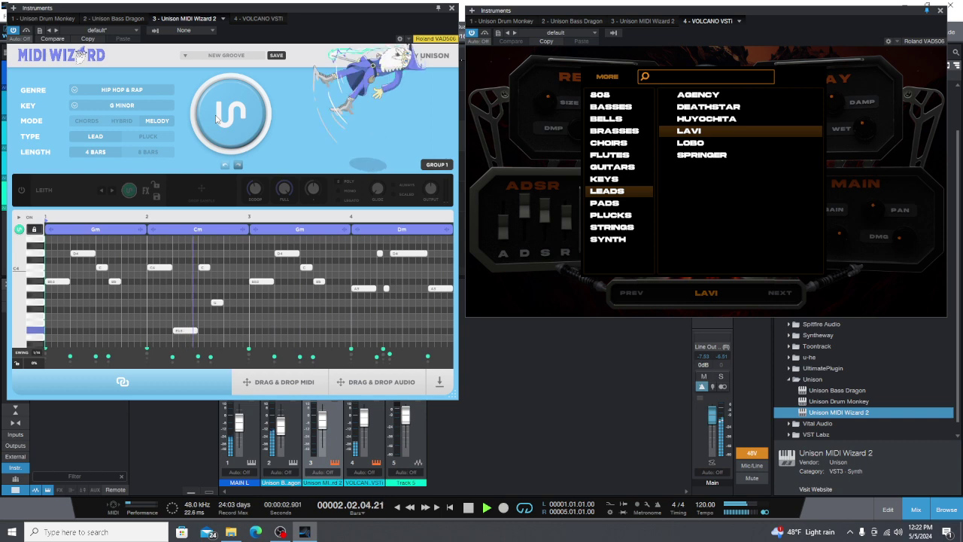
{"action": "left_click", "coordinate": [157, 137]}
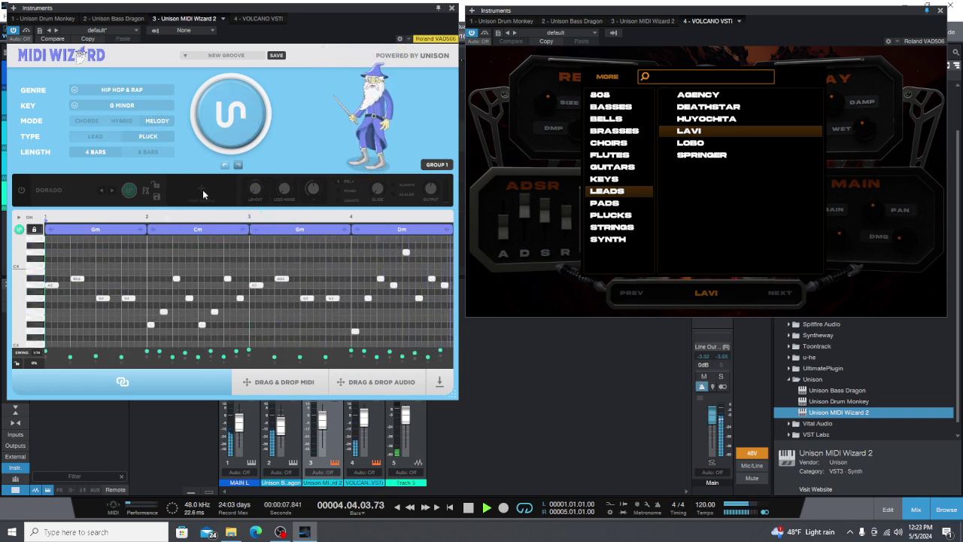
- Audition the Lobo and Springer leads, generating a new lead melody between them, and stop playback
{"action": "left_click", "coordinate": [696, 148]}
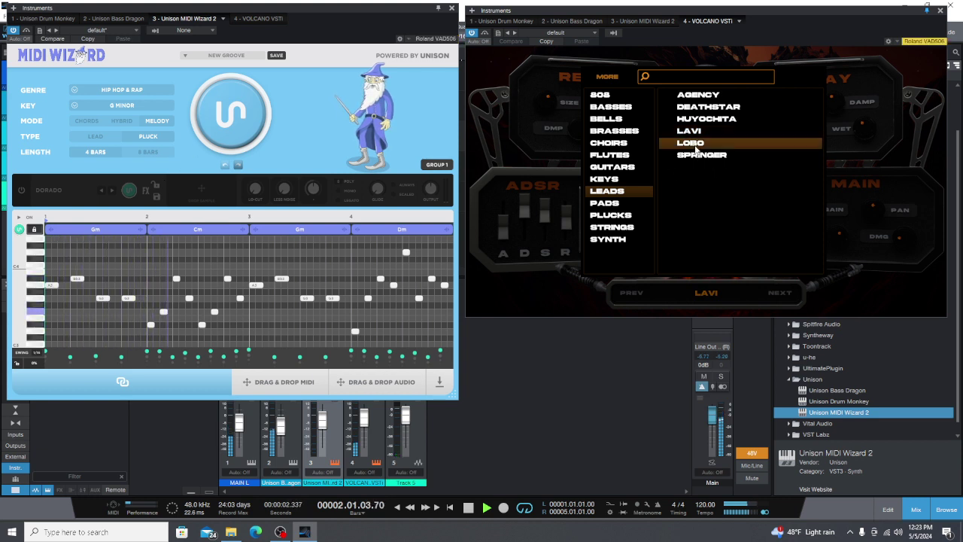
{"action": "left_click", "coordinate": [92, 139]}
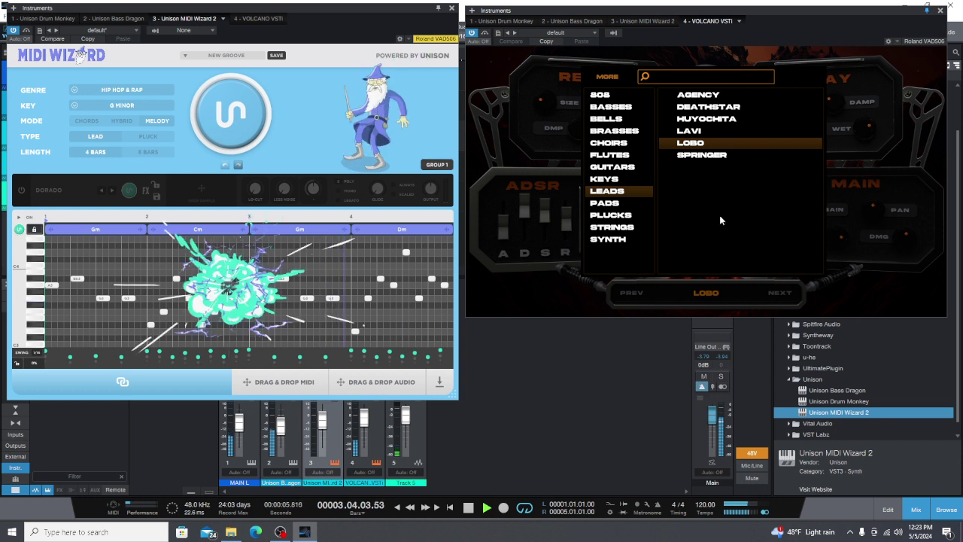
{"action": "left_click", "coordinate": [700, 155]}
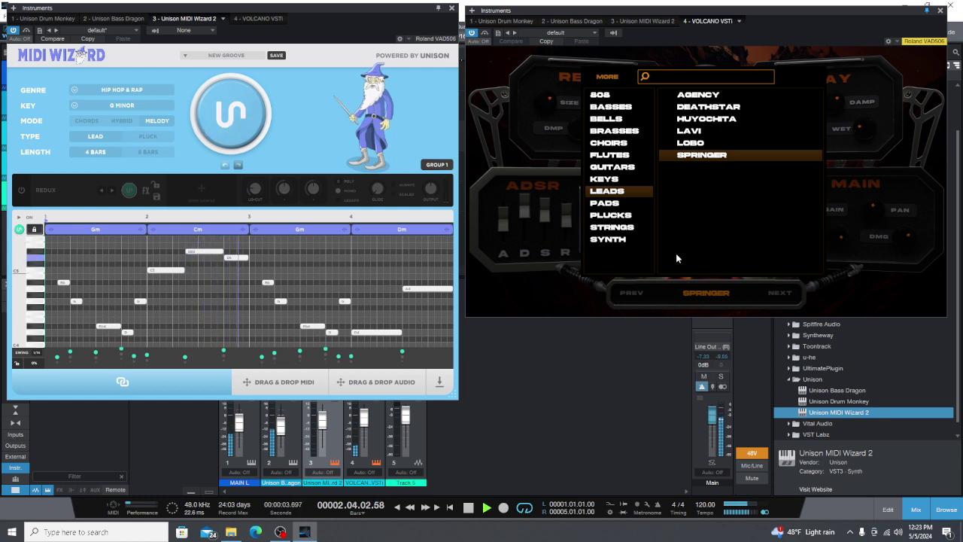
{"action": "key", "text": "space"}
- Generate a 4-bar full chord progression in G minor and play it with the Enterprise preset from VOLCANO's Pads
{"action": "left_click", "coordinate": [617, 204]}
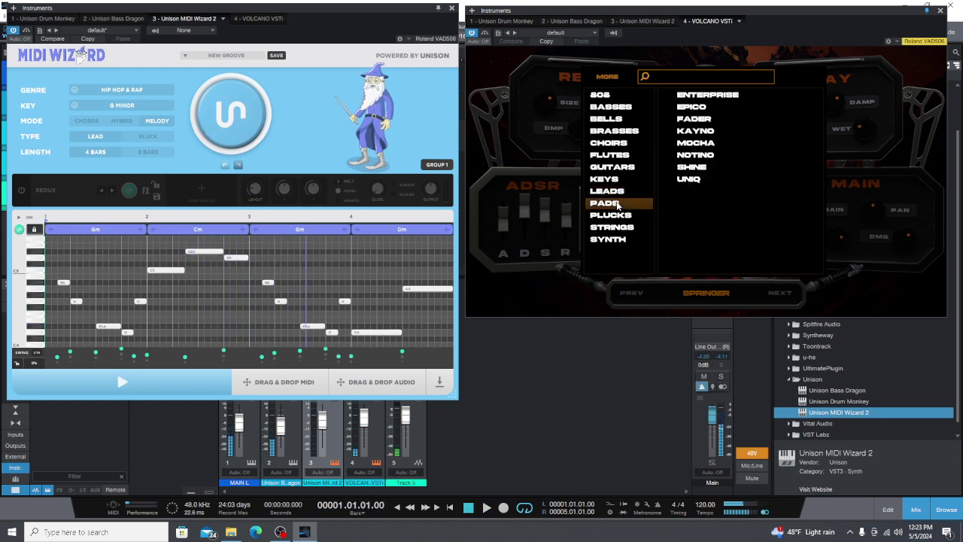
{"action": "left_click", "coordinate": [87, 122]}
{"action": "left_click", "coordinate": [202, 126]}
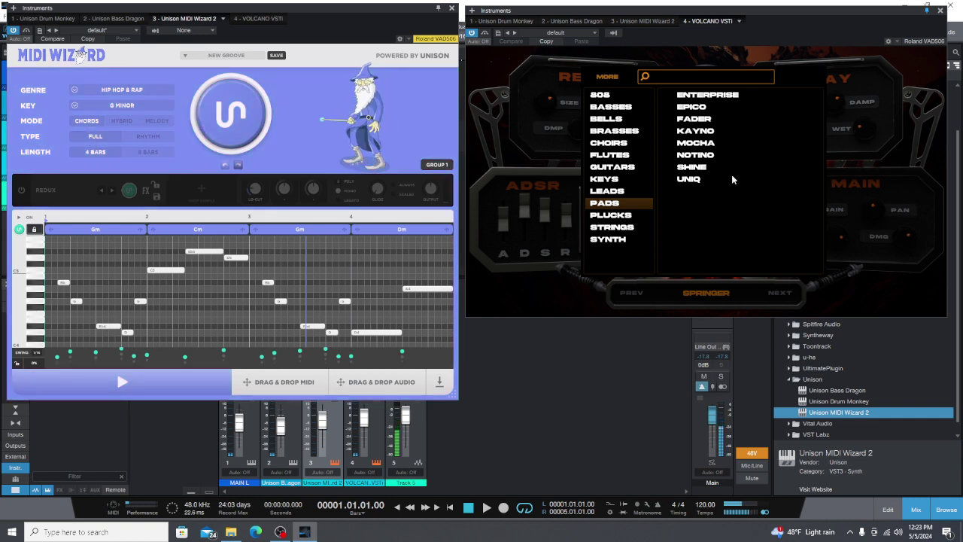
{"action": "left_click", "coordinate": [739, 96]}
{"action": "key", "text": "space"}
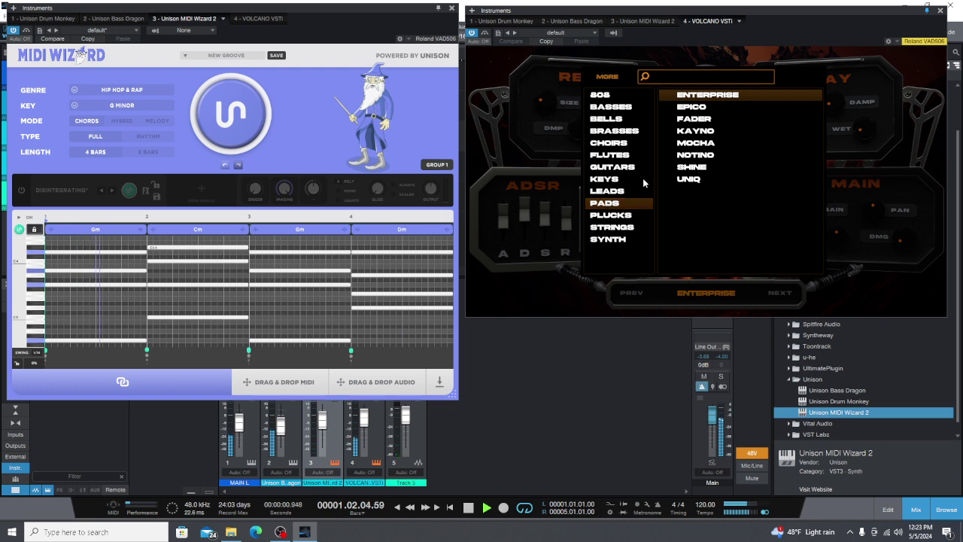
- Audition the pad presets Epico, Fader, Kayno, Mocha, Notino, Shine and Uniq over the chord progression
{"action": "left_click", "coordinate": [692, 107]}
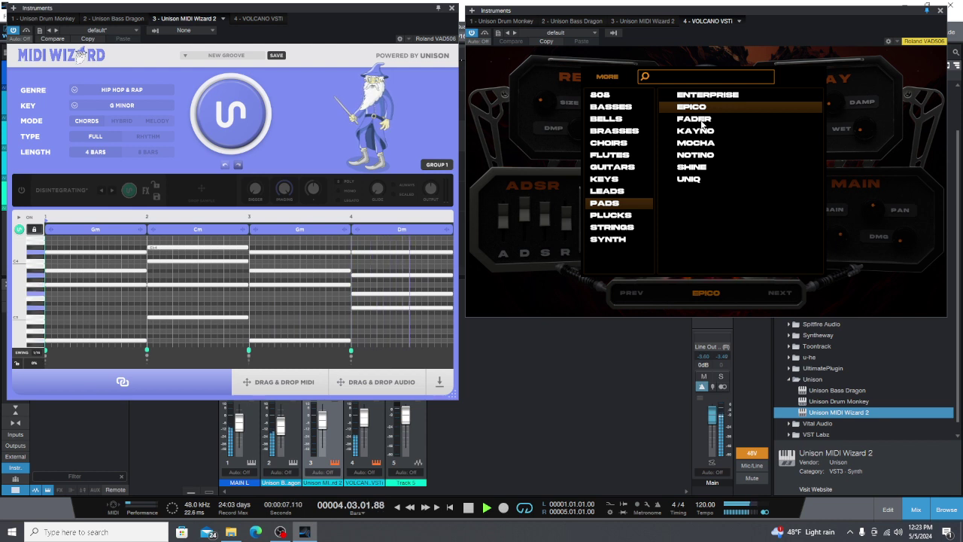
{"action": "left_click", "coordinate": [700, 120]}
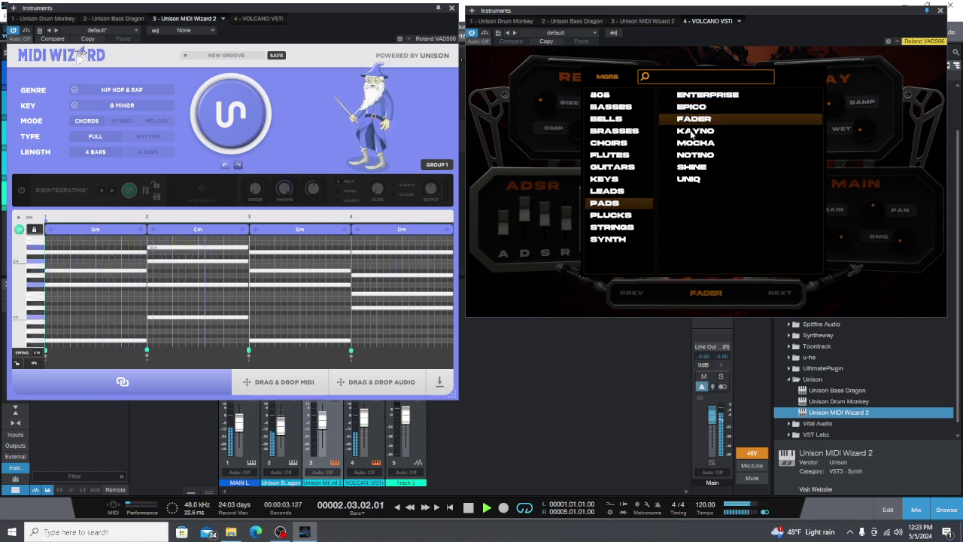
{"action": "left_click", "coordinate": [693, 132]}
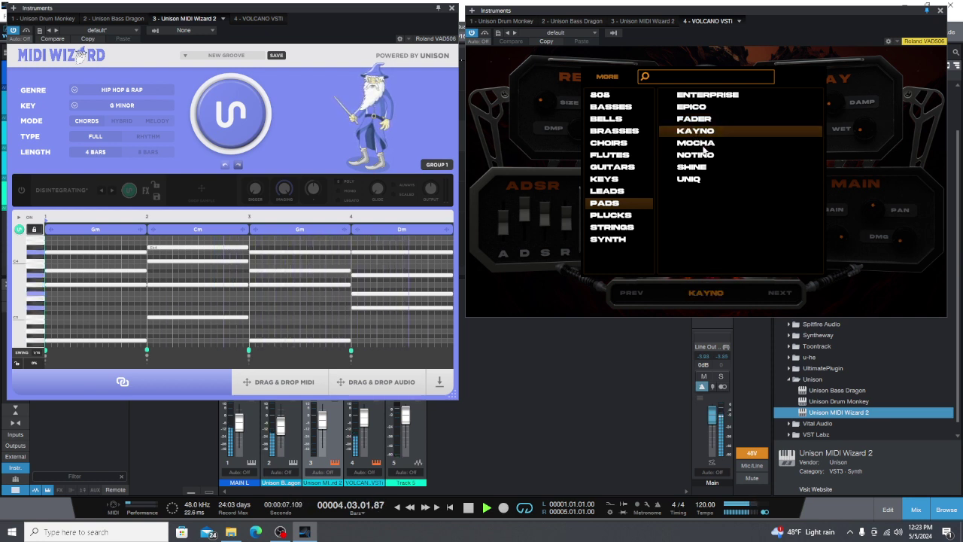
{"action": "left_click", "coordinate": [702, 145]}
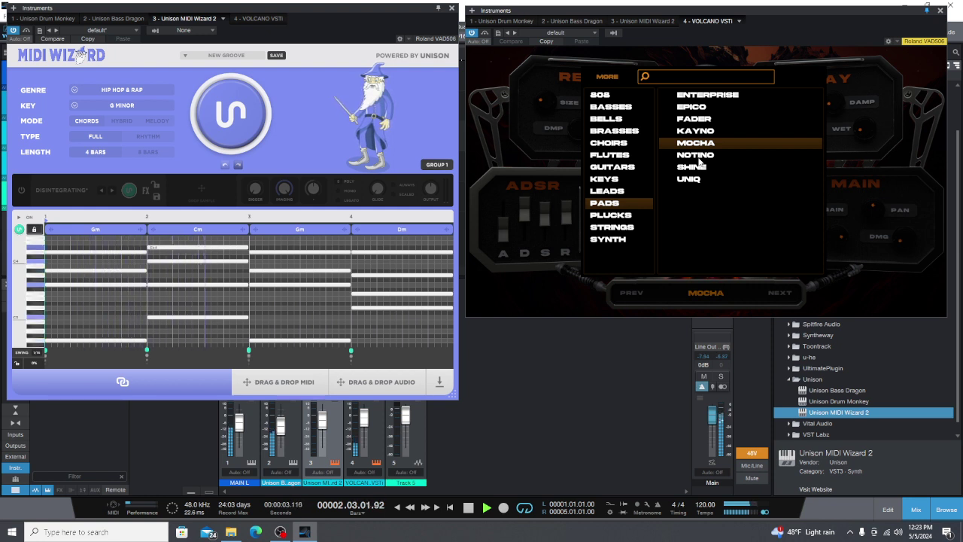
{"action": "left_click", "coordinate": [699, 156]}
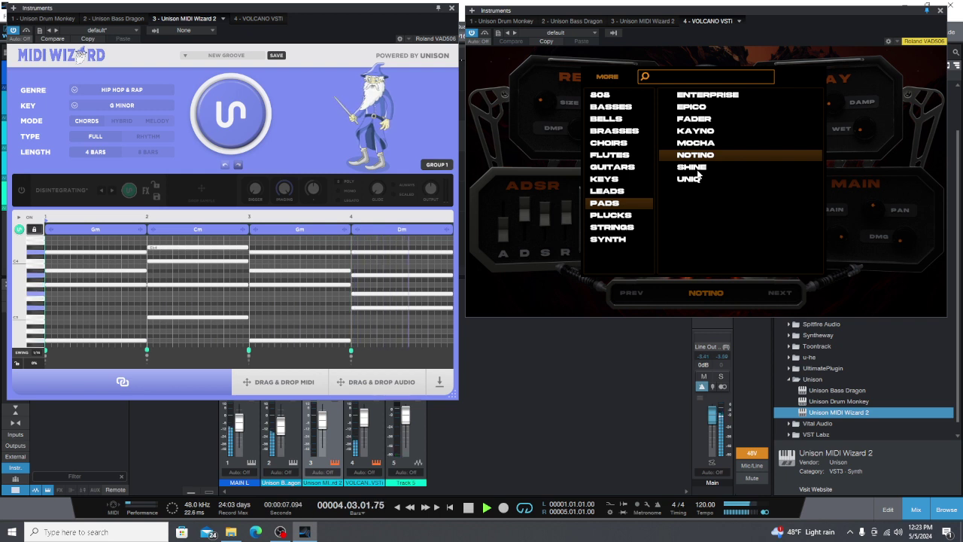
{"action": "left_click", "coordinate": [697, 168]}
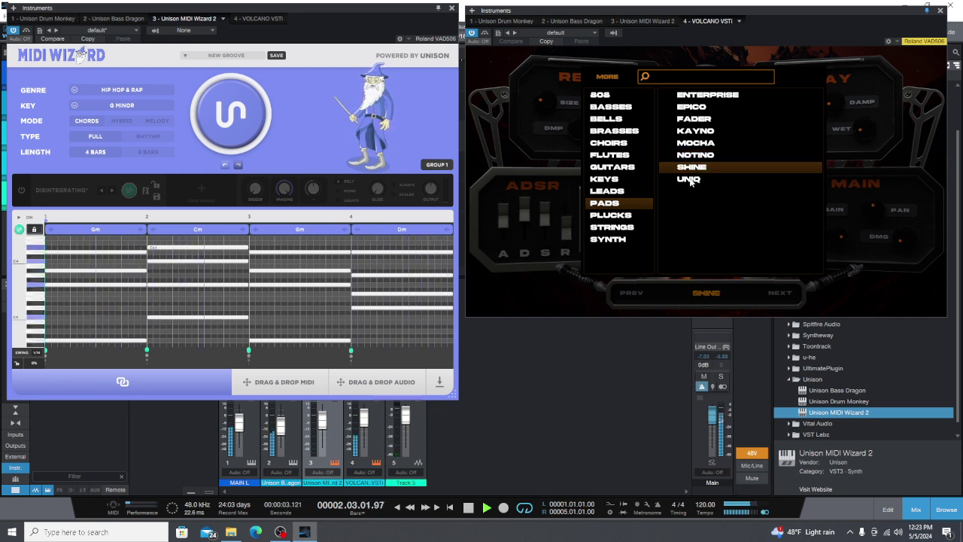
{"action": "left_click", "coordinate": [690, 181]}
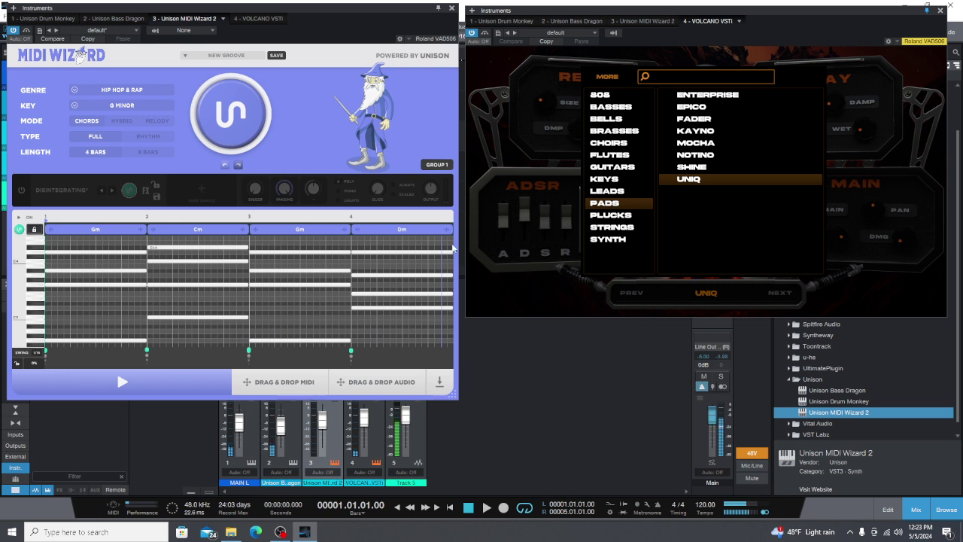
- Generate a 4-bar pluck melody in G minor and play it with the Checks preset from VOLCANO's Plucks
{"action": "left_click", "coordinate": [611, 215]}
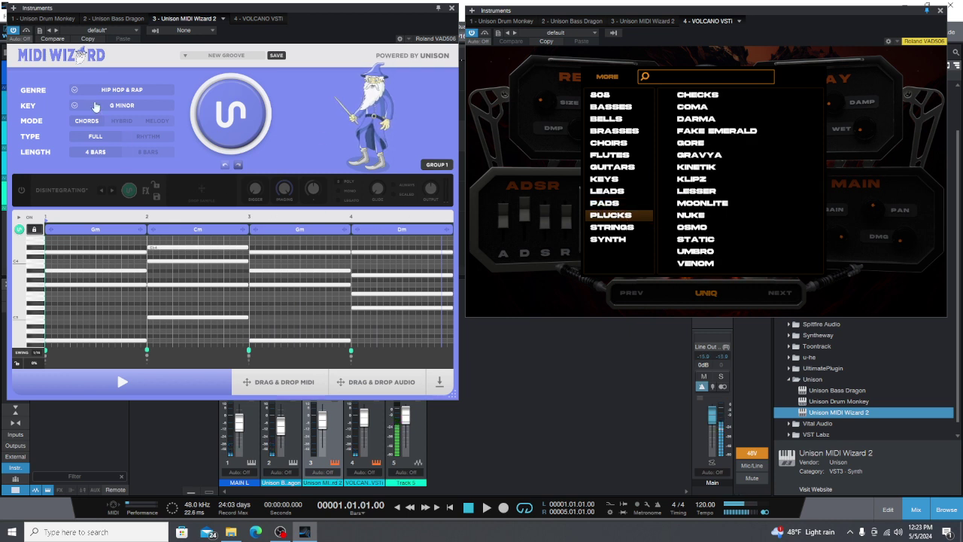
{"action": "left_click", "coordinate": [157, 120]}
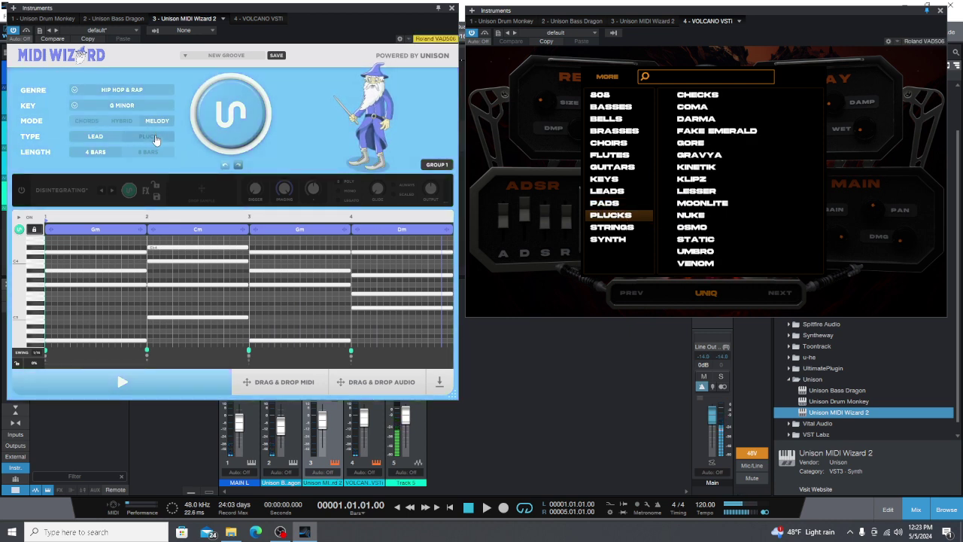
{"action": "left_click", "coordinate": [151, 136]}
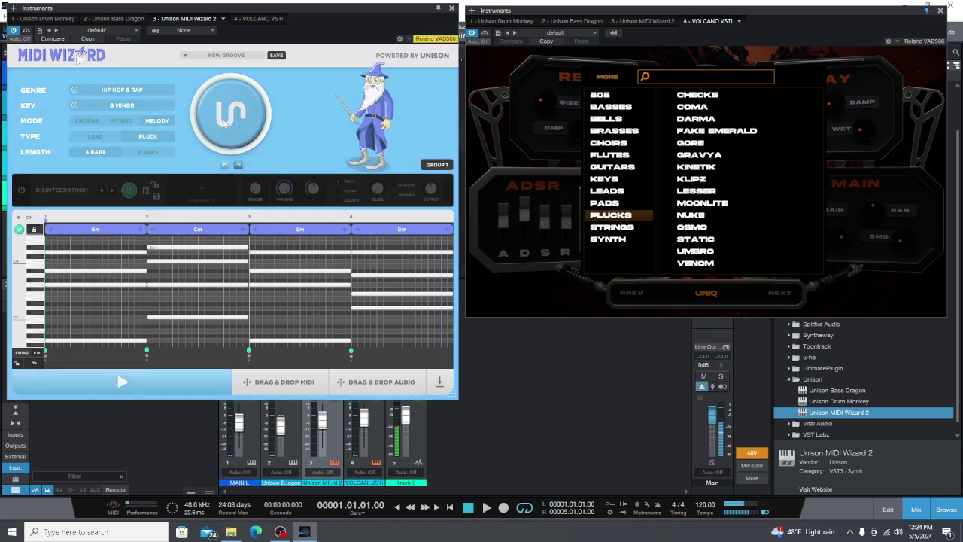
{"action": "left_click", "coordinate": [714, 95]}
{"action": "key", "text": "space"}
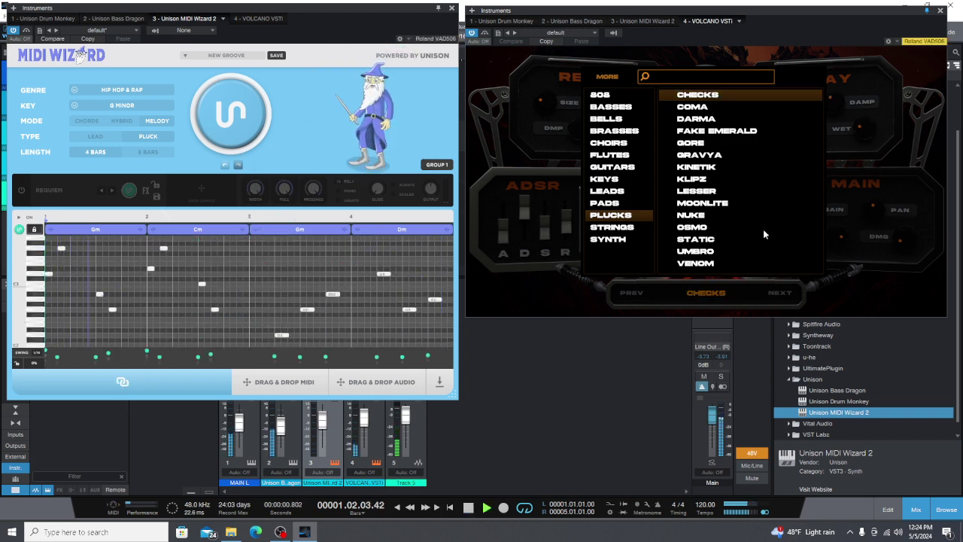
- Audition the Coma, Darma and Fake Emerald plucks, generating new pluck melodies for Darma and Fake Emerald
{"action": "left_click", "coordinate": [698, 109]}
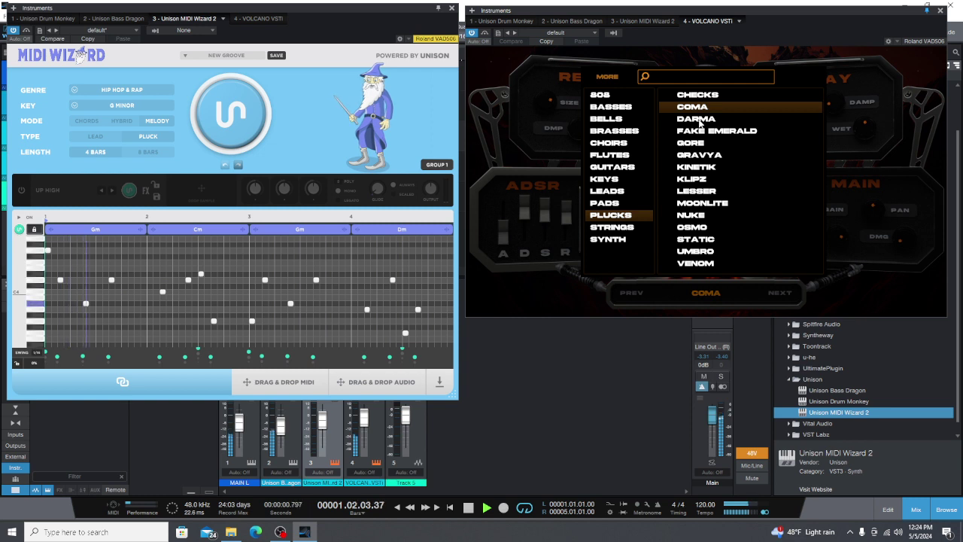
{"action": "left_click", "coordinate": [699, 120]}
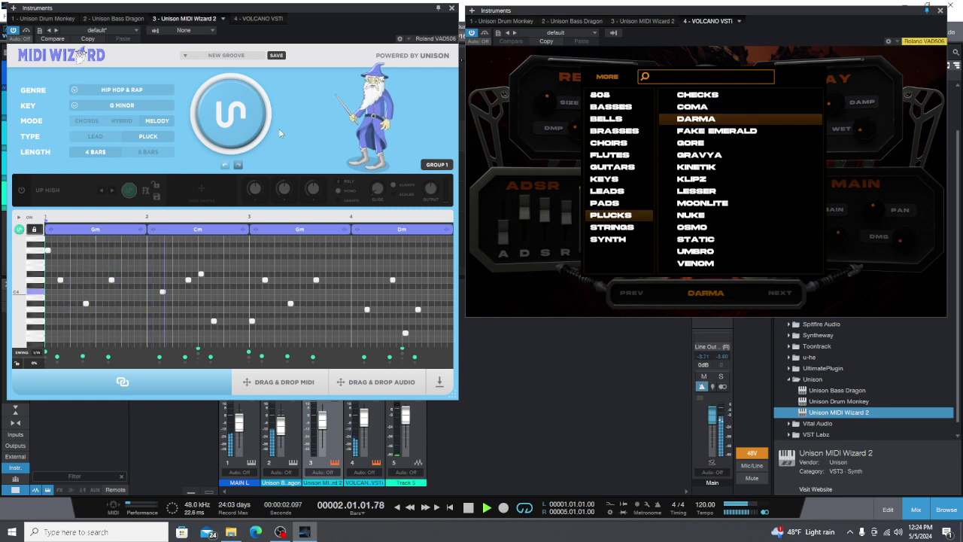
{"action": "left_click", "coordinate": [242, 118]}
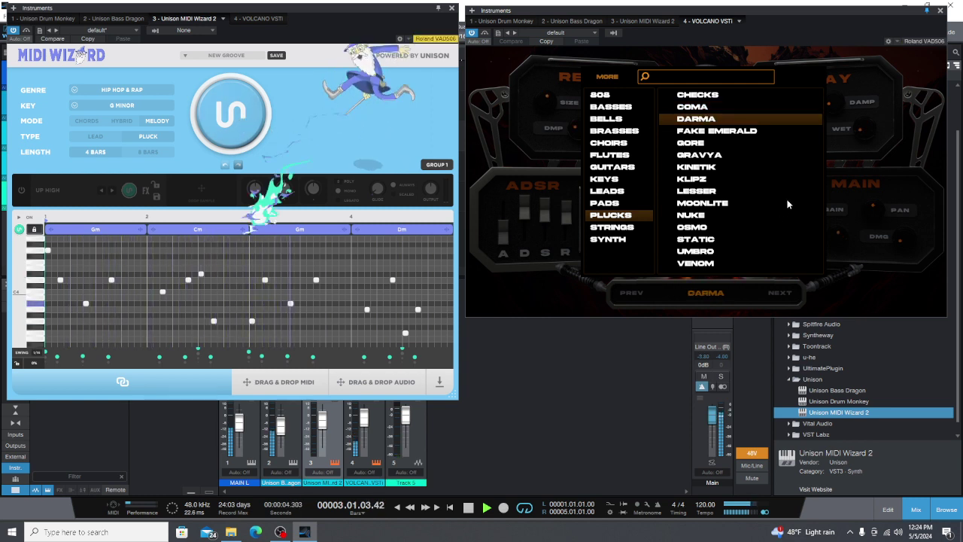
{"action": "left_click", "coordinate": [719, 131]}
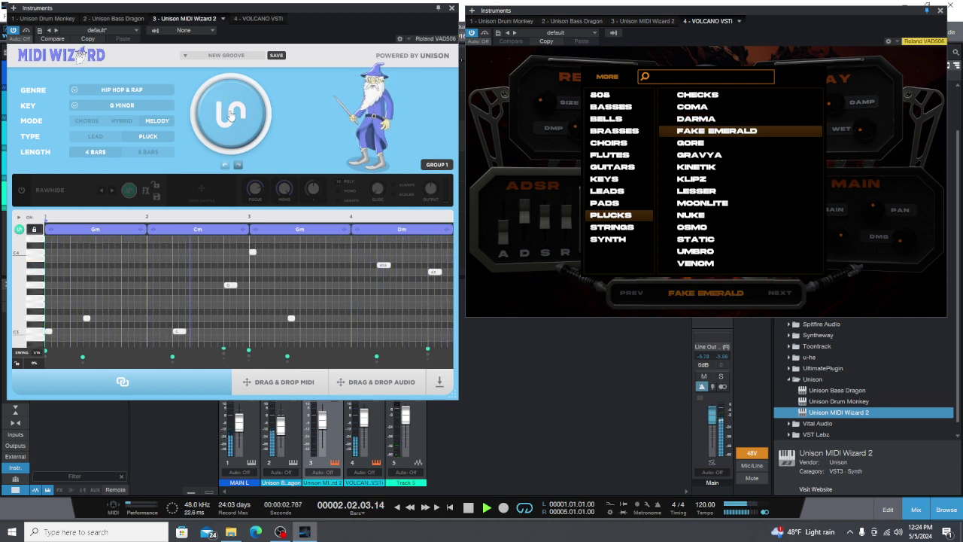
{"action": "left_click", "coordinate": [232, 116]}
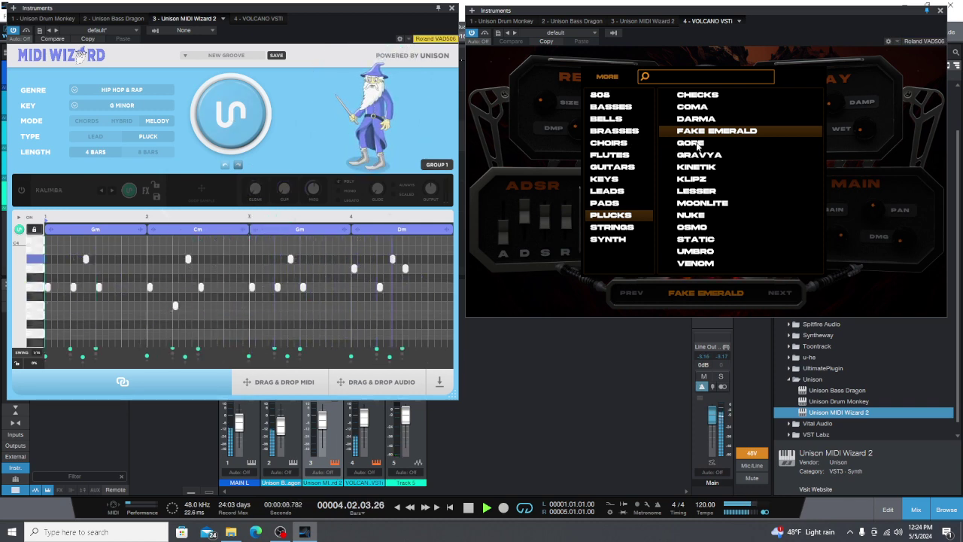
- Audition the Gore, Gravya and Kinetik plucks, generating new pluck melodies for Gore and Kinetik
{"action": "left_click", "coordinate": [694, 143]}
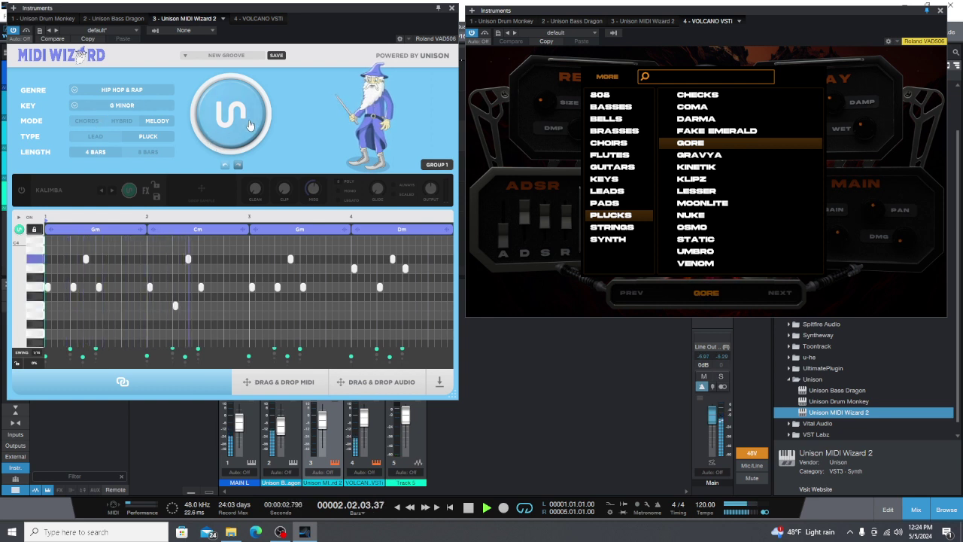
{"action": "left_click", "coordinate": [251, 125]}
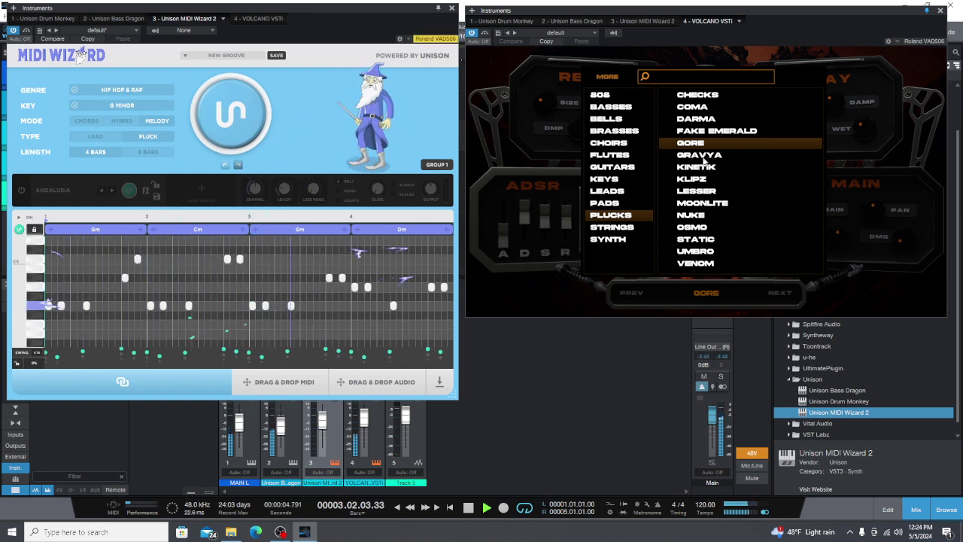
{"action": "left_click", "coordinate": [700, 155]}
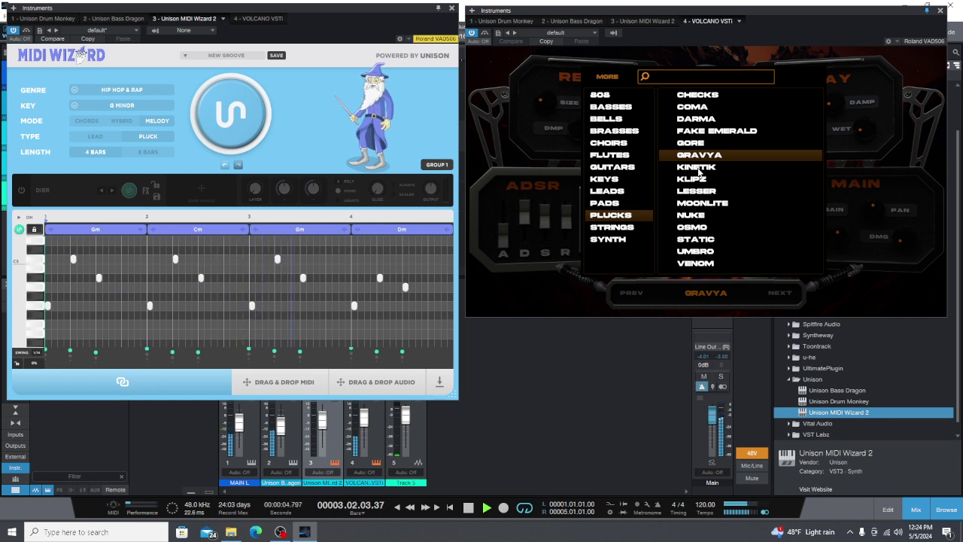
{"action": "left_click", "coordinate": [699, 167]}
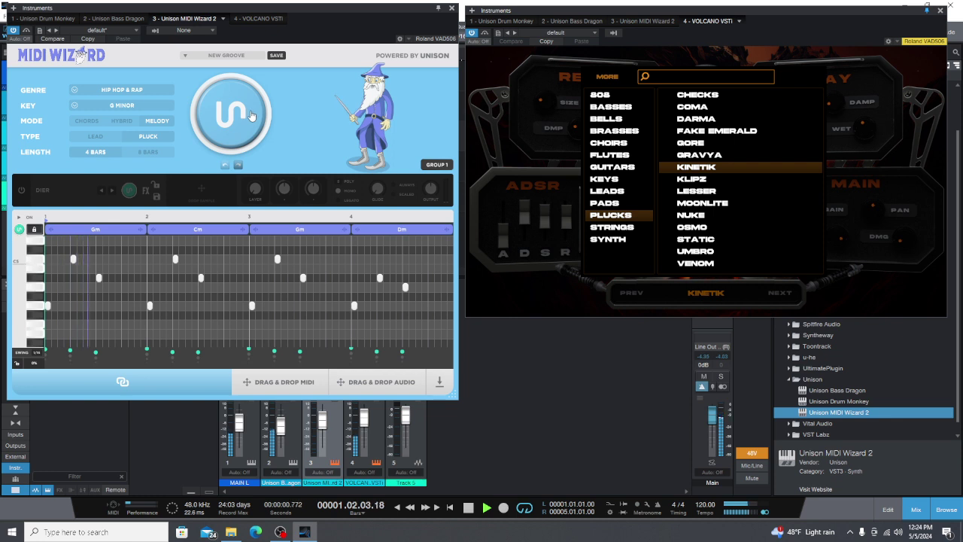
{"action": "left_click", "coordinate": [249, 118]}
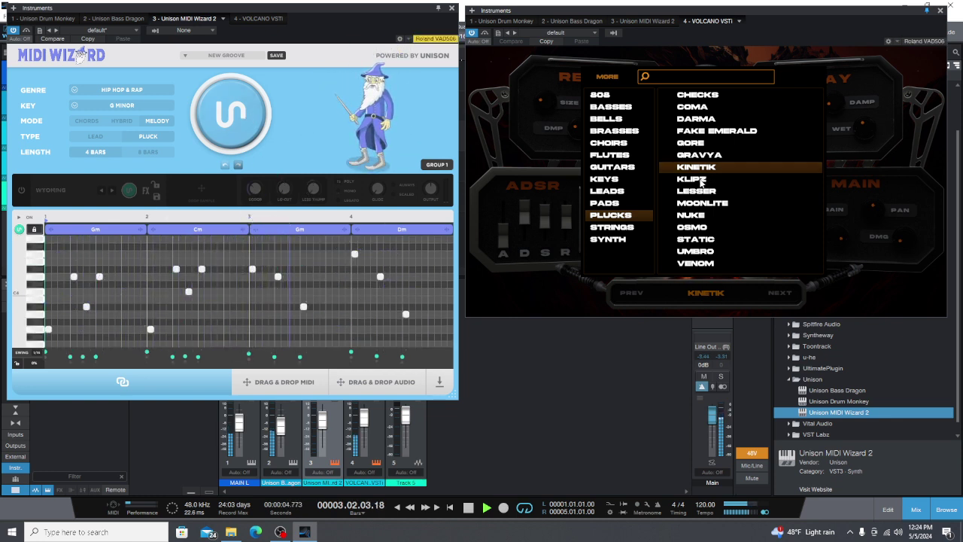
- Audition the Klipz, Lesser and Moonlite plucks, generating new pluck melodies for Klipz and Moonlite
{"action": "left_click", "coordinate": [702, 181]}
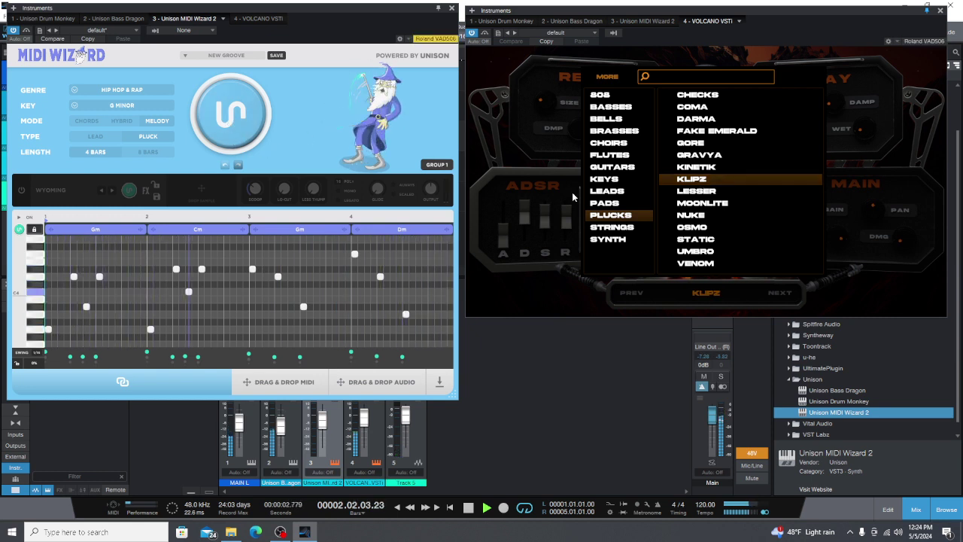
{"action": "left_click", "coordinate": [231, 119]}
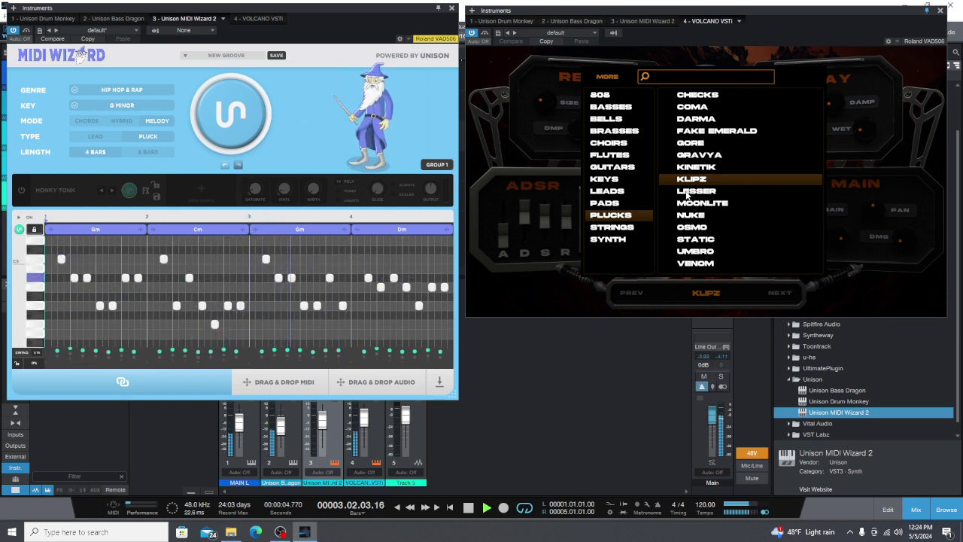
{"action": "left_click", "coordinate": [685, 193]}
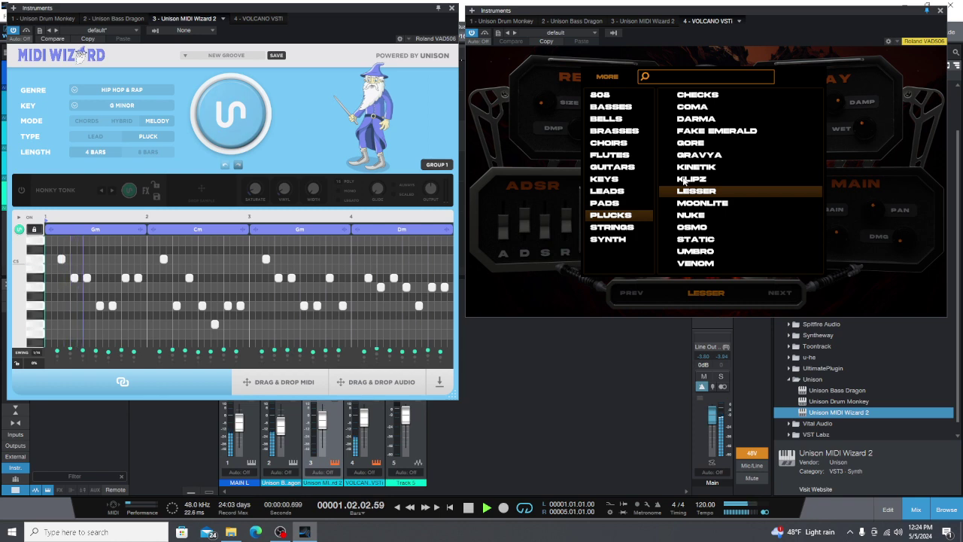
{"action": "left_click", "coordinate": [712, 205]}
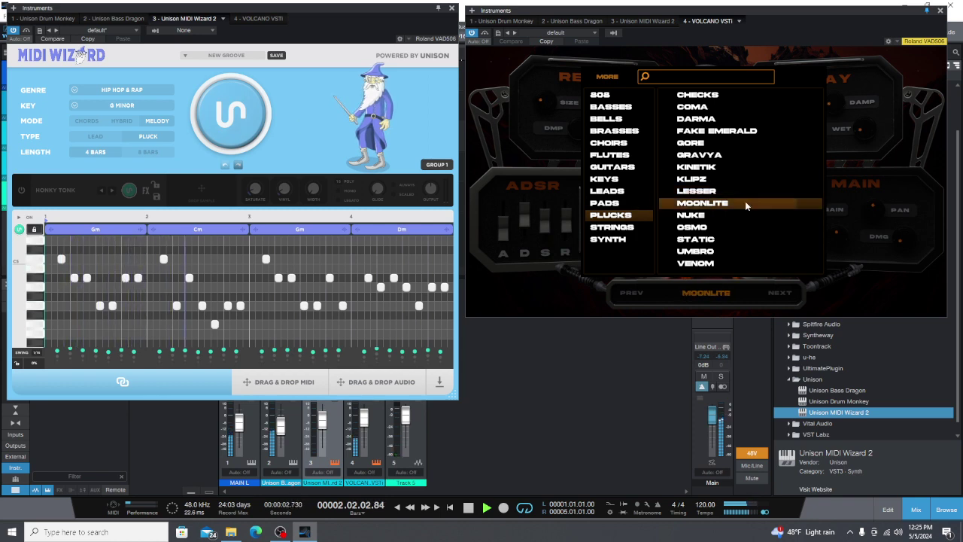
{"action": "left_click", "coordinate": [249, 125]}
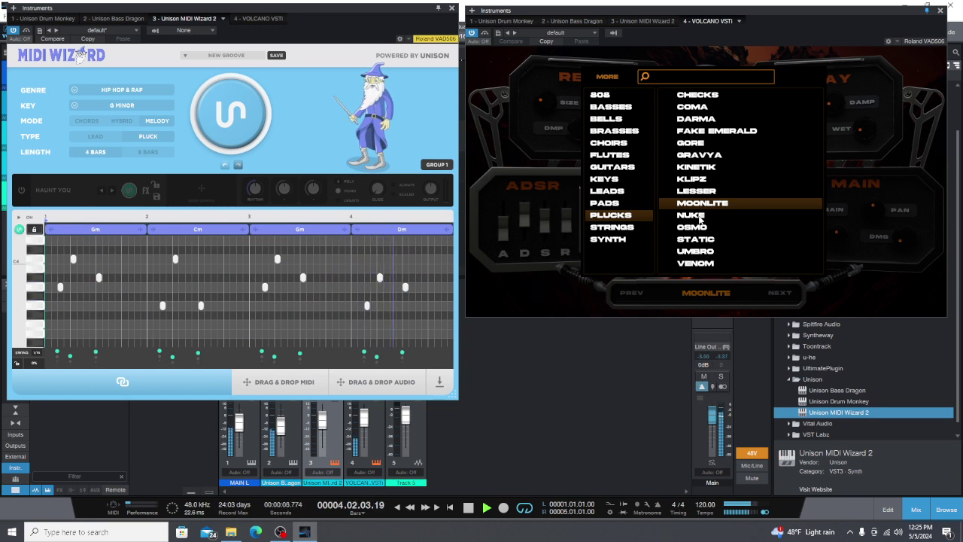
- Audition the Nuke, Osmo, Static and Umbro plucks, generating new pluck melodies for Nuke and Osmo
{"action": "left_click", "coordinate": [699, 217]}
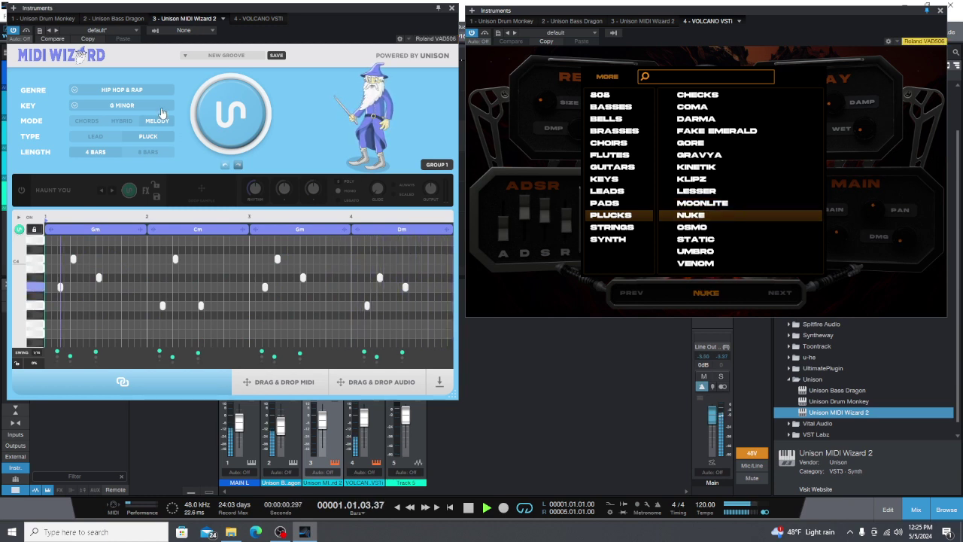
{"action": "left_click", "coordinate": [249, 123]}
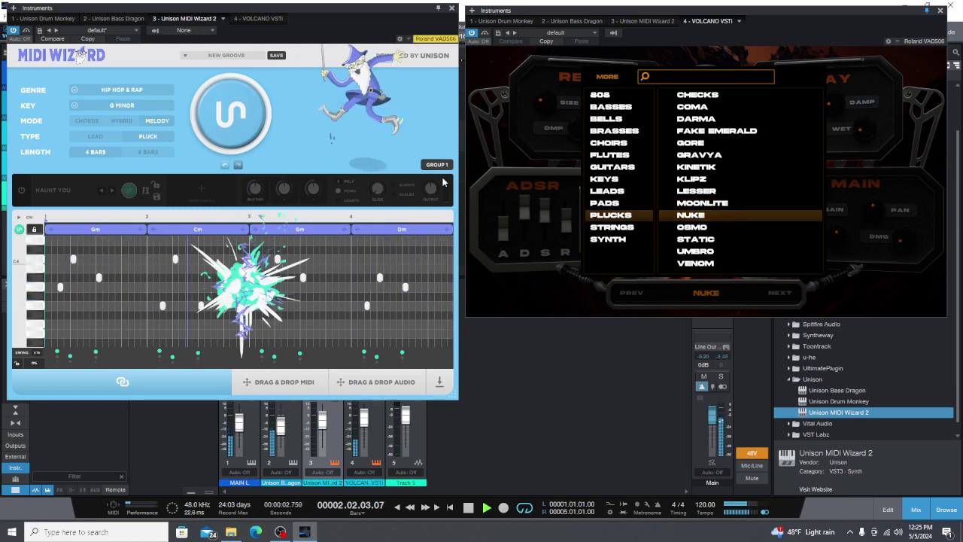
{"action": "left_click", "coordinate": [691, 230]}
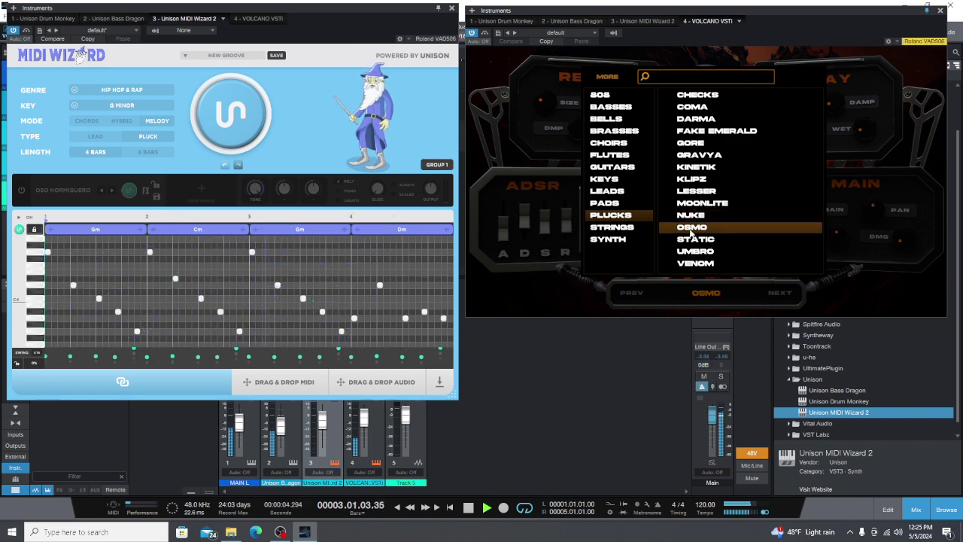
{"action": "left_click", "coordinate": [248, 130]}
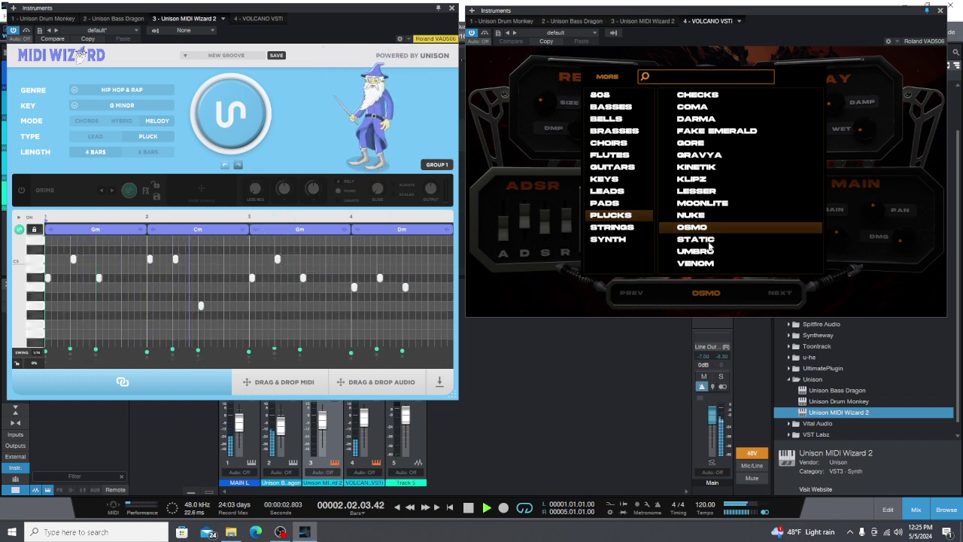
{"action": "left_click", "coordinate": [707, 241]}
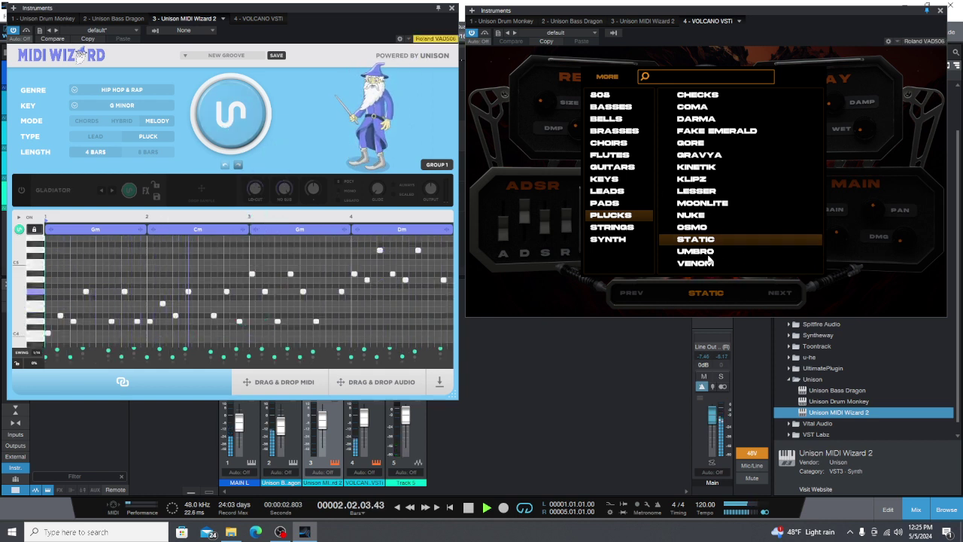
{"action": "left_click", "coordinate": [707, 256]}
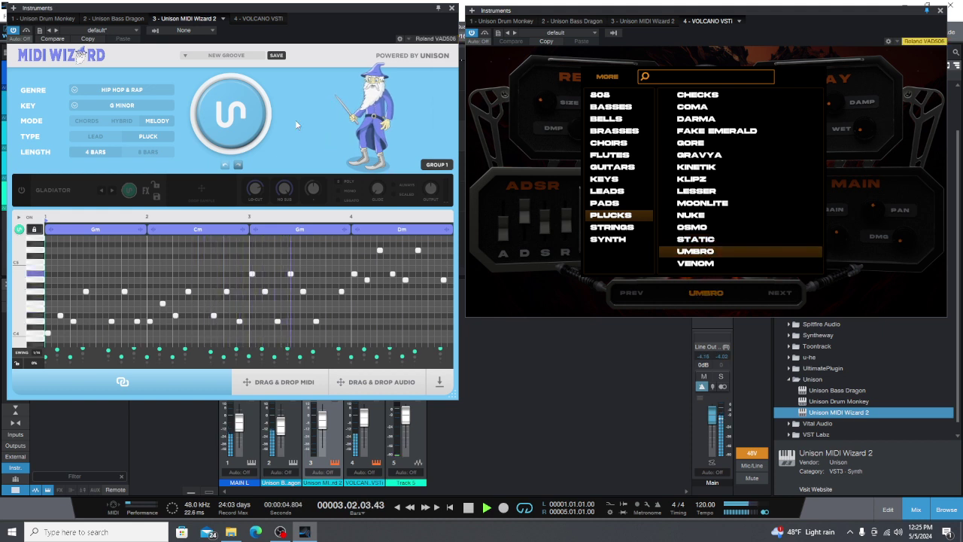
- Generate a new pluck melody in MIDI Wizard and audition the Venom pluck preset with it
{"action": "left_click", "coordinate": [235, 112]}
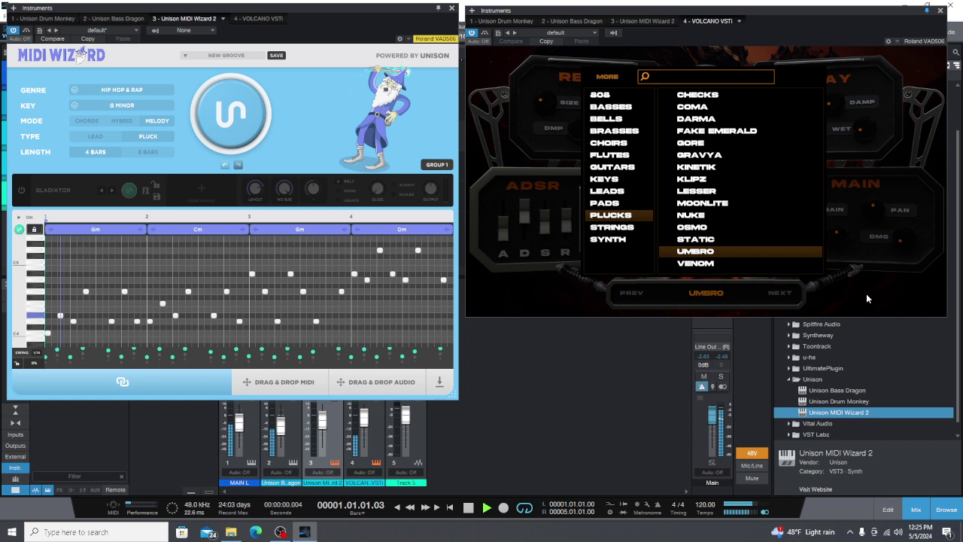
{"action": "left_click", "coordinate": [696, 264]}
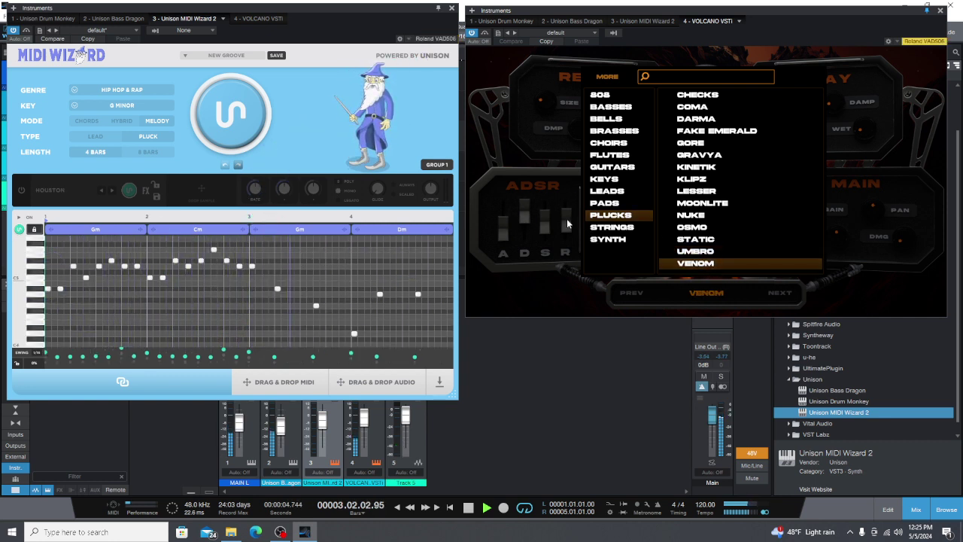
- Generate full four-bar G minor chords and audition the Banksy strings preset with them
{"action": "left_click", "coordinate": [623, 230]}
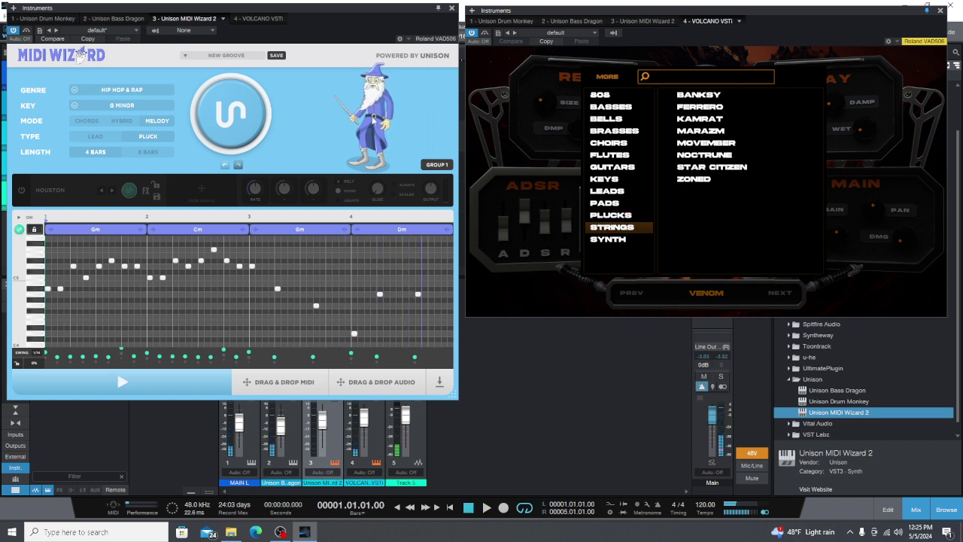
{"action": "left_click", "coordinate": [86, 120]}
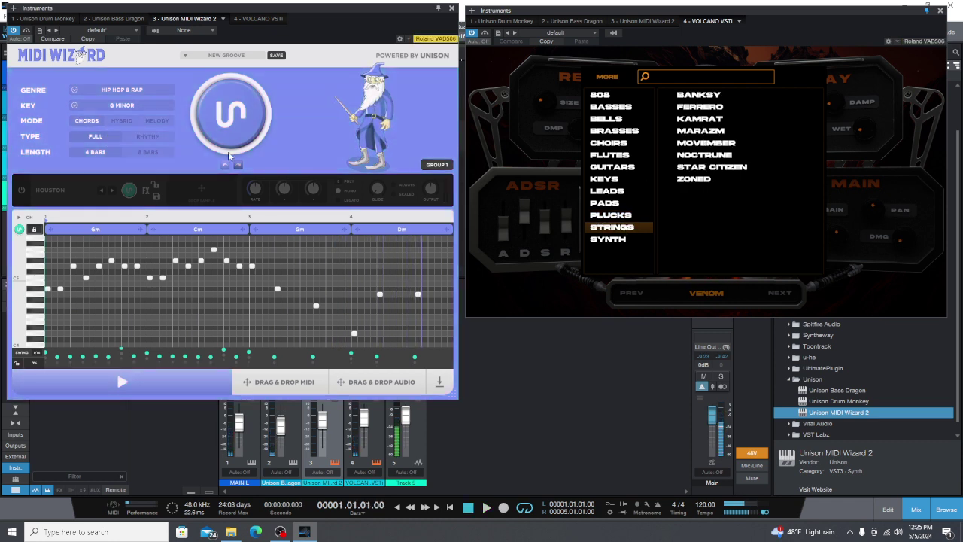
{"action": "left_click", "coordinate": [700, 96]}
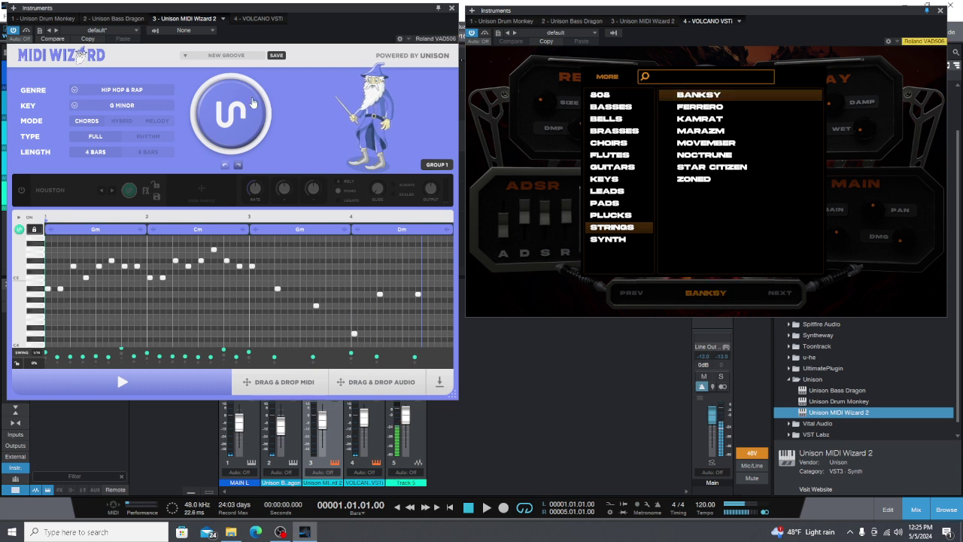
{"action": "left_click", "coordinate": [230, 127]}
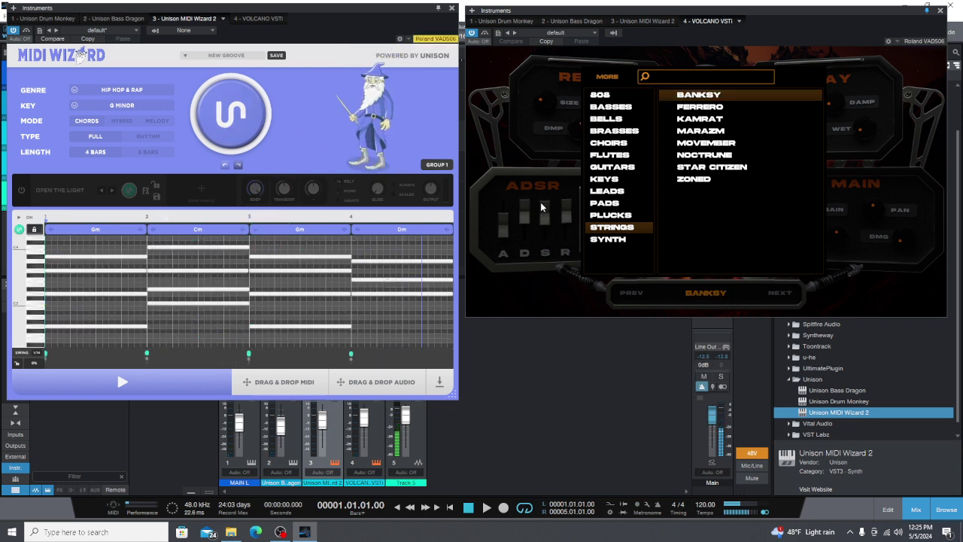
{"action": "key", "text": "space"}
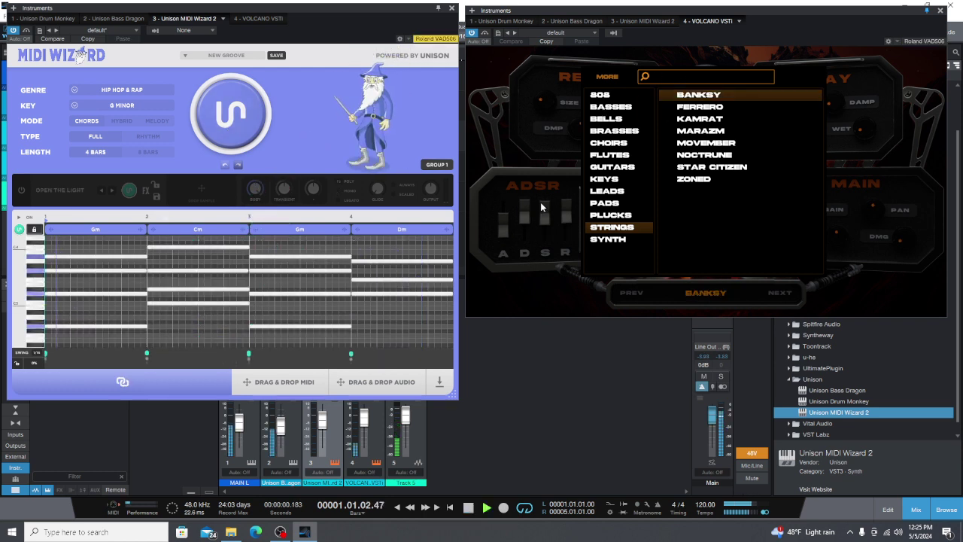
- Audition the Ferrero, Kamrat, Marazm, Movember, Noctrune, Star Citizen and Zoned strings on the looping chords, ending with playback stopped
{"action": "left_click", "coordinate": [700, 109]}
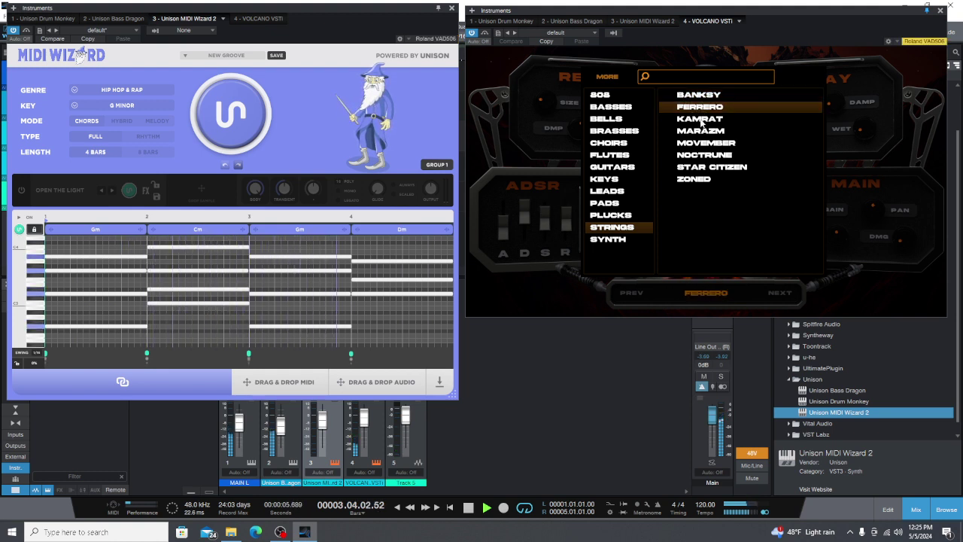
{"action": "left_click", "coordinate": [700, 121]}
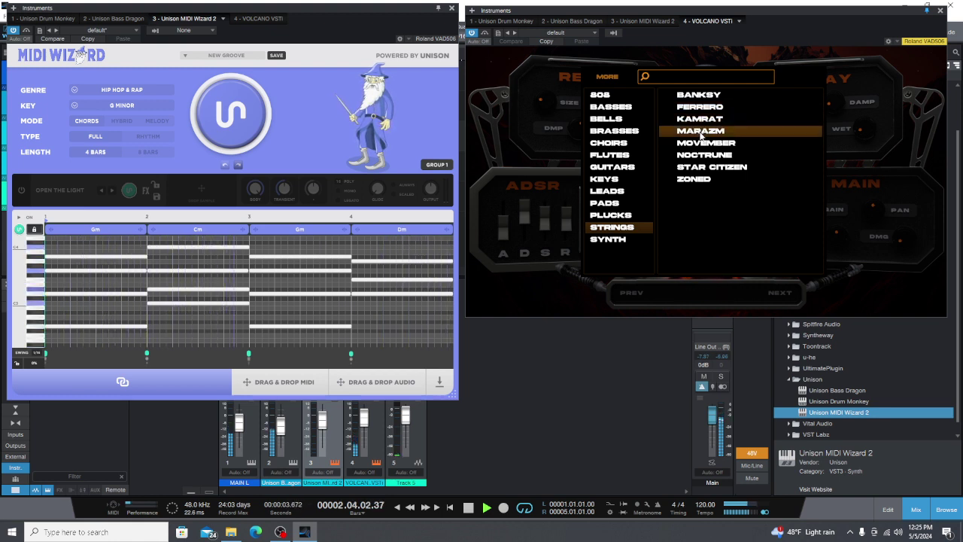
{"action": "left_click", "coordinate": [700, 133]}
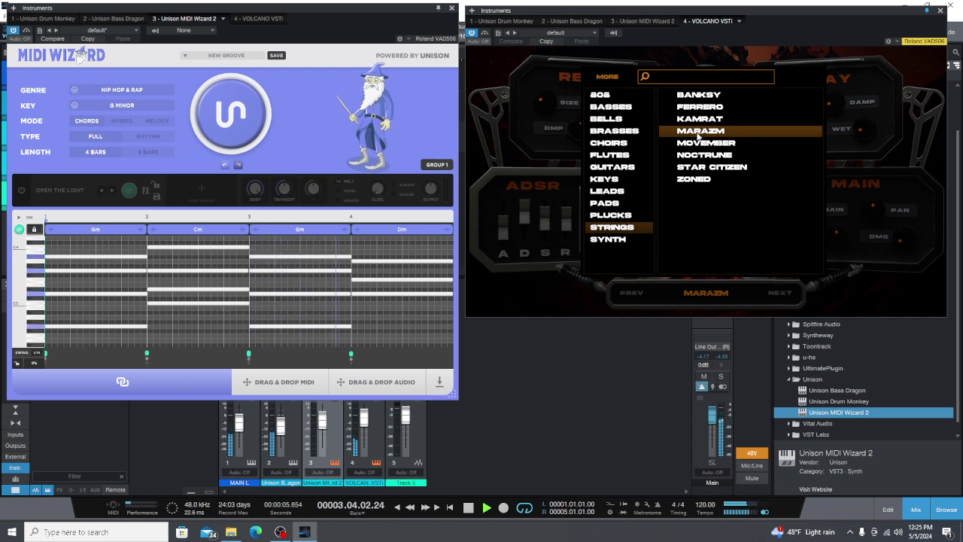
{"action": "left_click", "coordinate": [700, 143]}
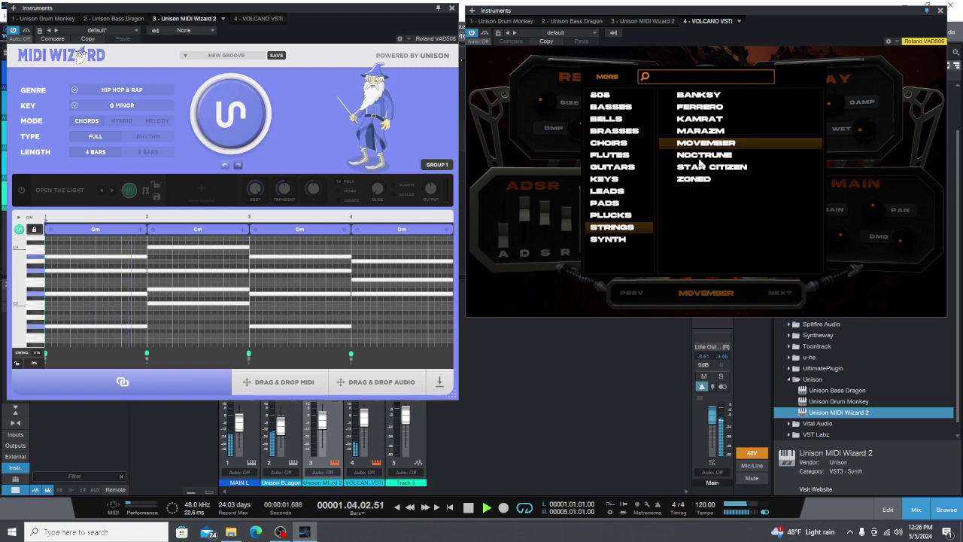
{"action": "left_click", "coordinate": [700, 158]}
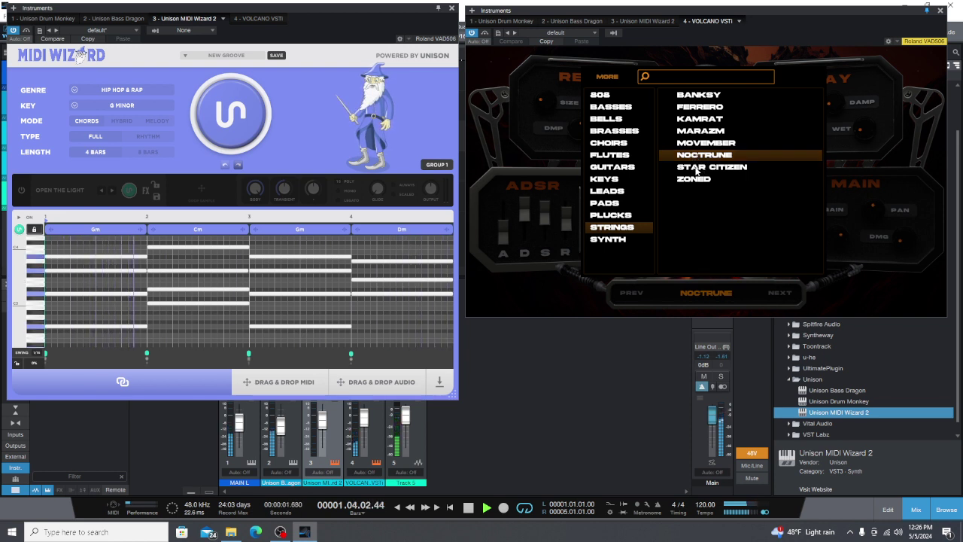
{"action": "left_click", "coordinate": [693, 168]}
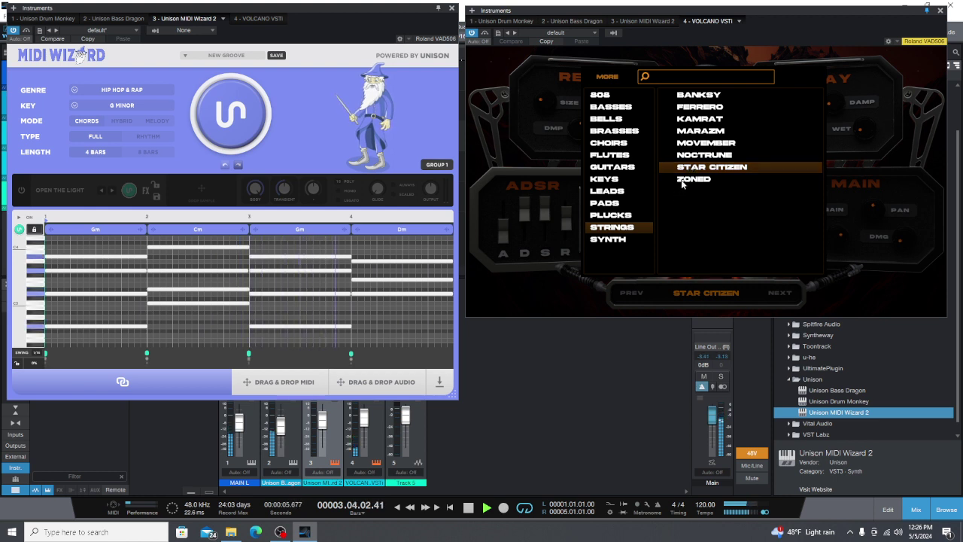
{"action": "left_click", "coordinate": [683, 181]}
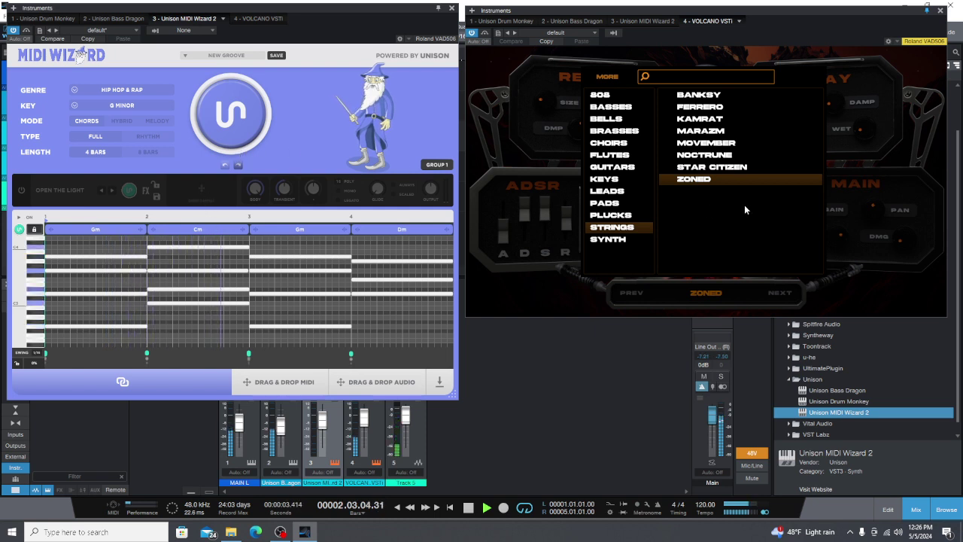
{"action": "key", "text": "space"}
- Load the Orbek synth preset in VOLCANO and play it with newly generated full chords
{"action": "left_click", "coordinate": [610, 239]}
{"action": "left_click", "coordinate": [698, 96]}
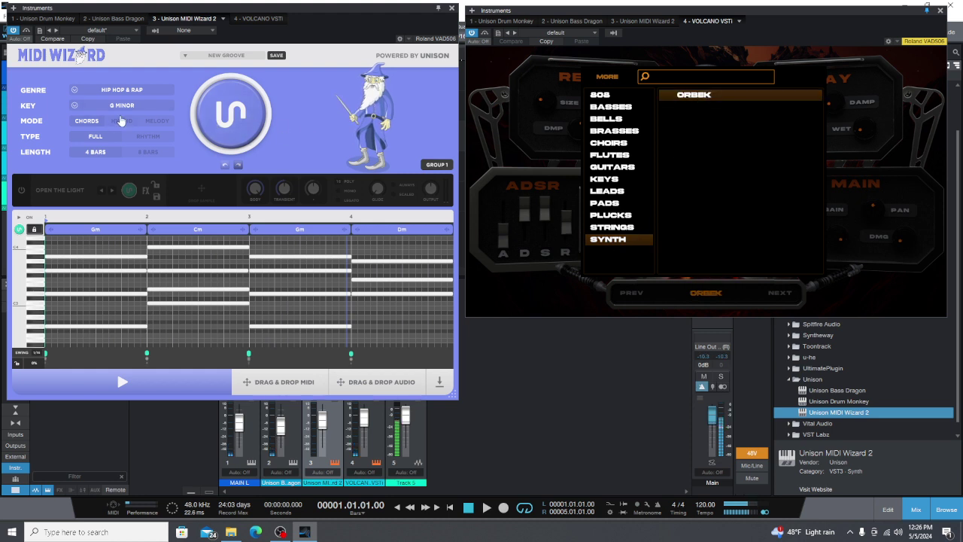
{"action": "left_click", "coordinate": [204, 119]}
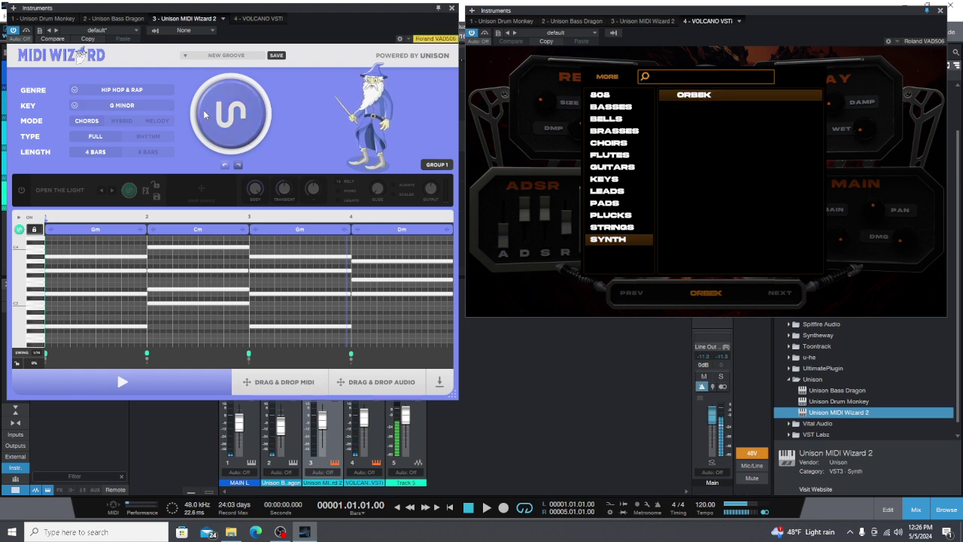
{"action": "key", "text": "space"}
- Switch MIDI Wizard to Melody mode with the Lead type and audition generated patterns on Orbek
{"action": "left_click", "coordinate": [151, 124]}
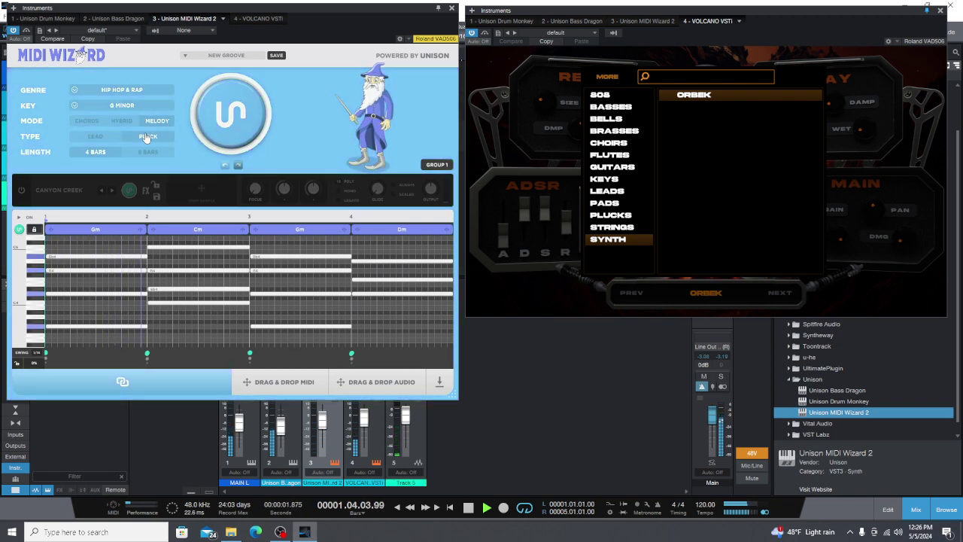
{"action": "left_click", "coordinate": [252, 124]}
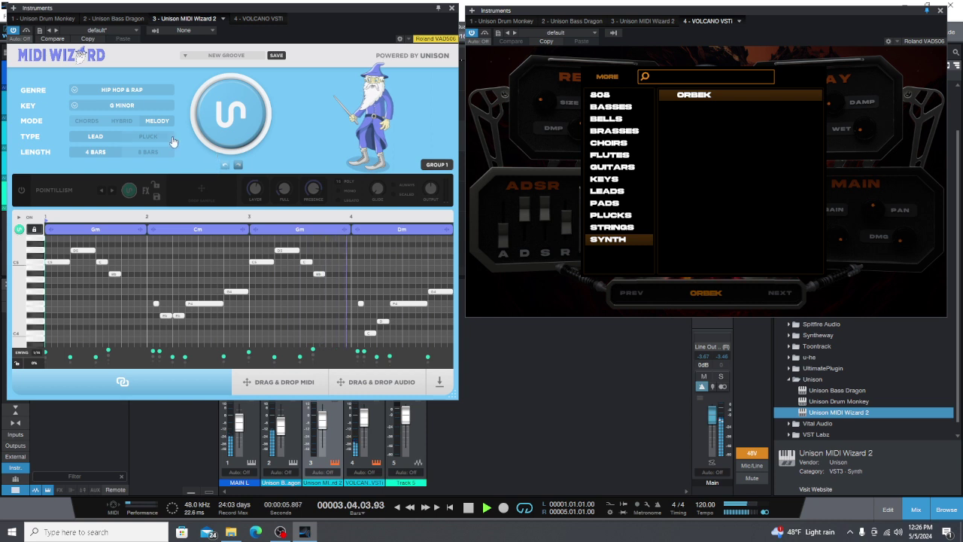
{"action": "left_click", "coordinate": [238, 165]}
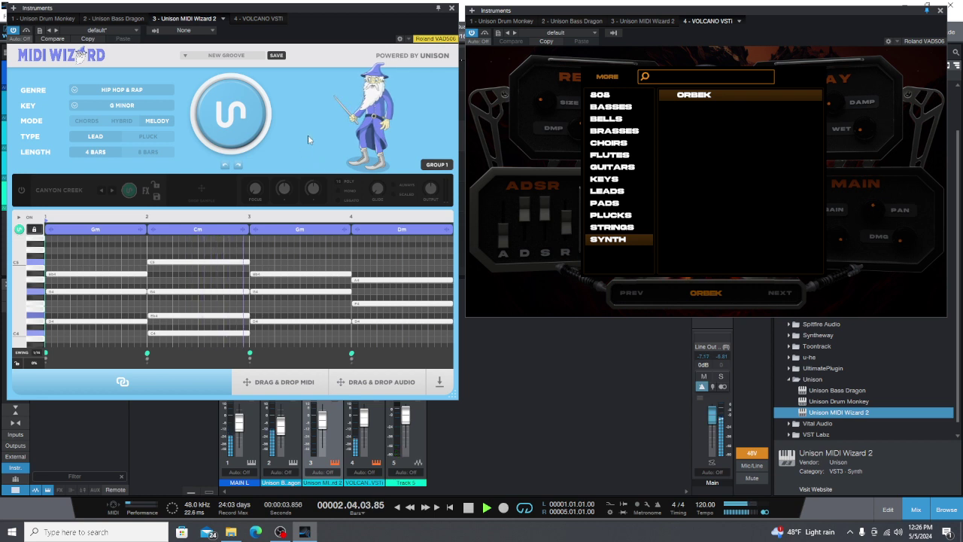
{"action": "key", "text": "space"}
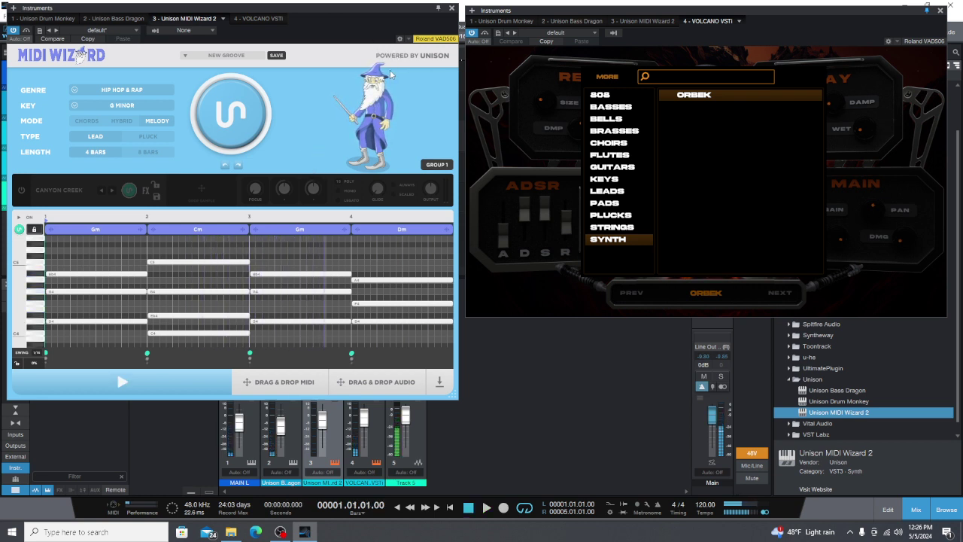
- Close VOLCANO's preset browser and switch its input device to ATOM SQ
{"action": "left_click", "coordinate": [859, 118]}
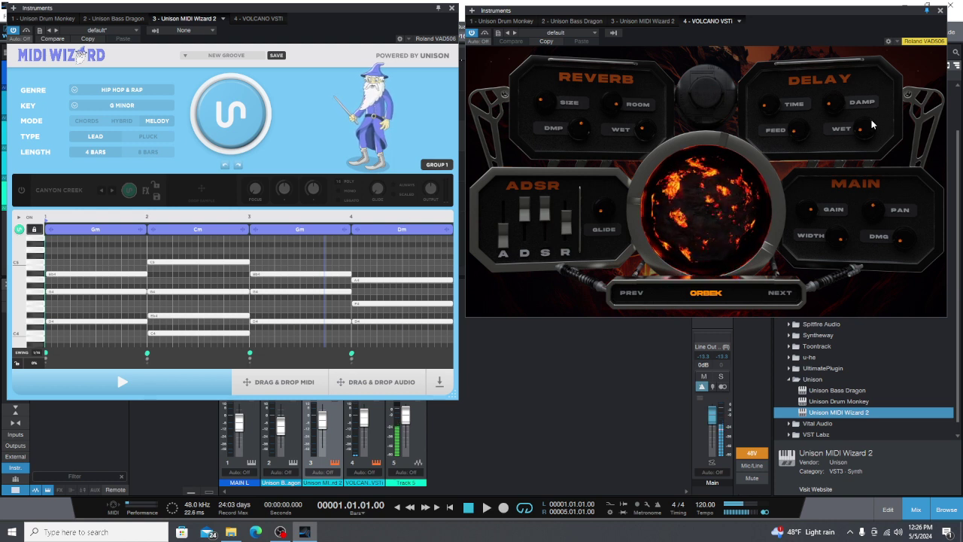
{"action": "left_click", "coordinate": [903, 41]}
{"action": "left_click", "coordinate": [866, 64]}
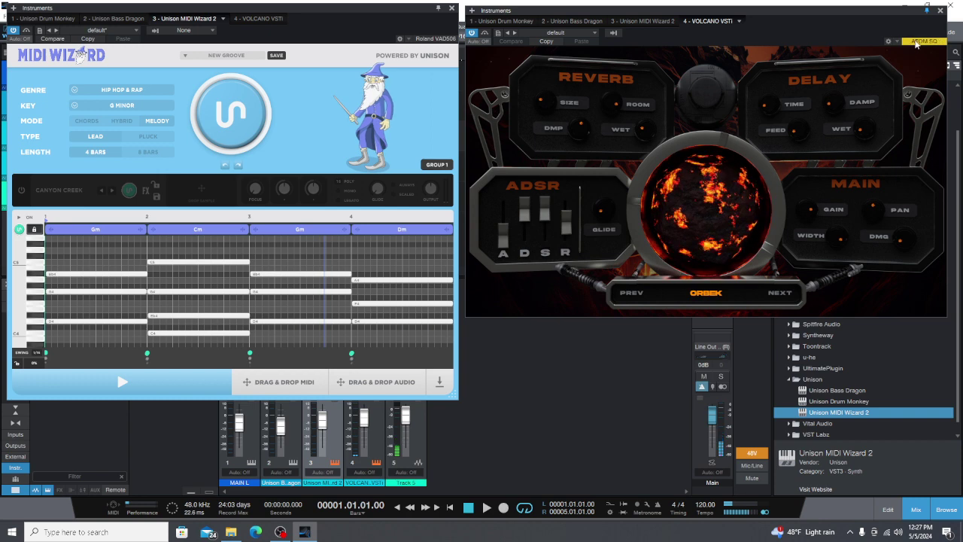